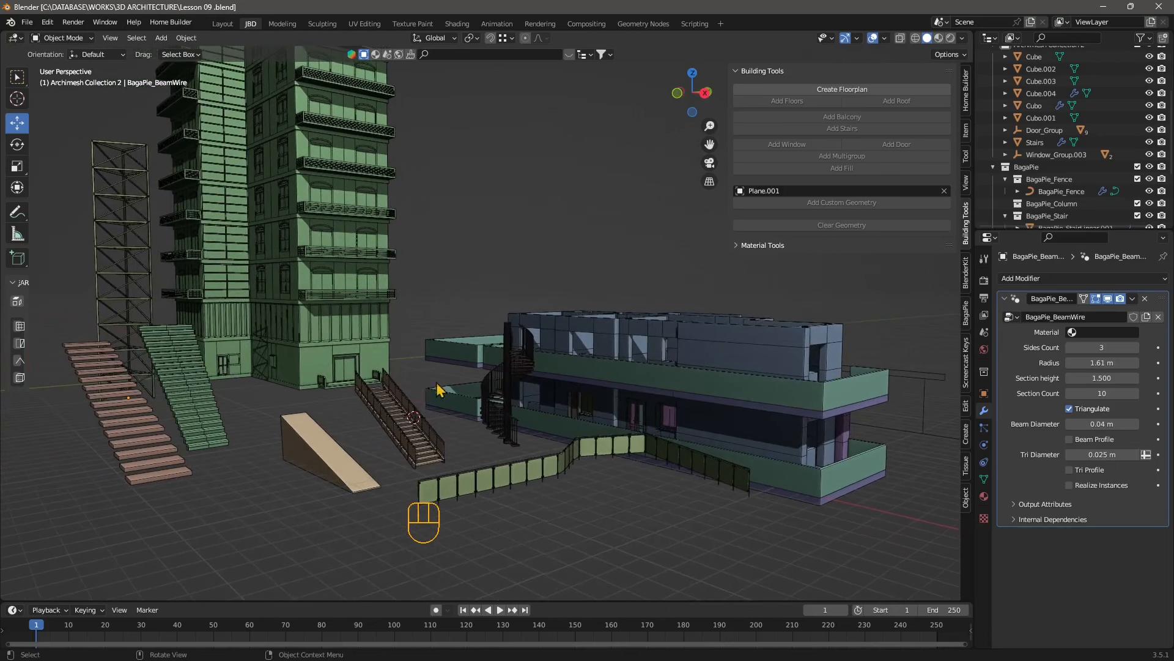
Examine the green high-rise up close, checking its repeated balconies and windows floor by floor
middle_click_drag(418, 381, 468, 322)
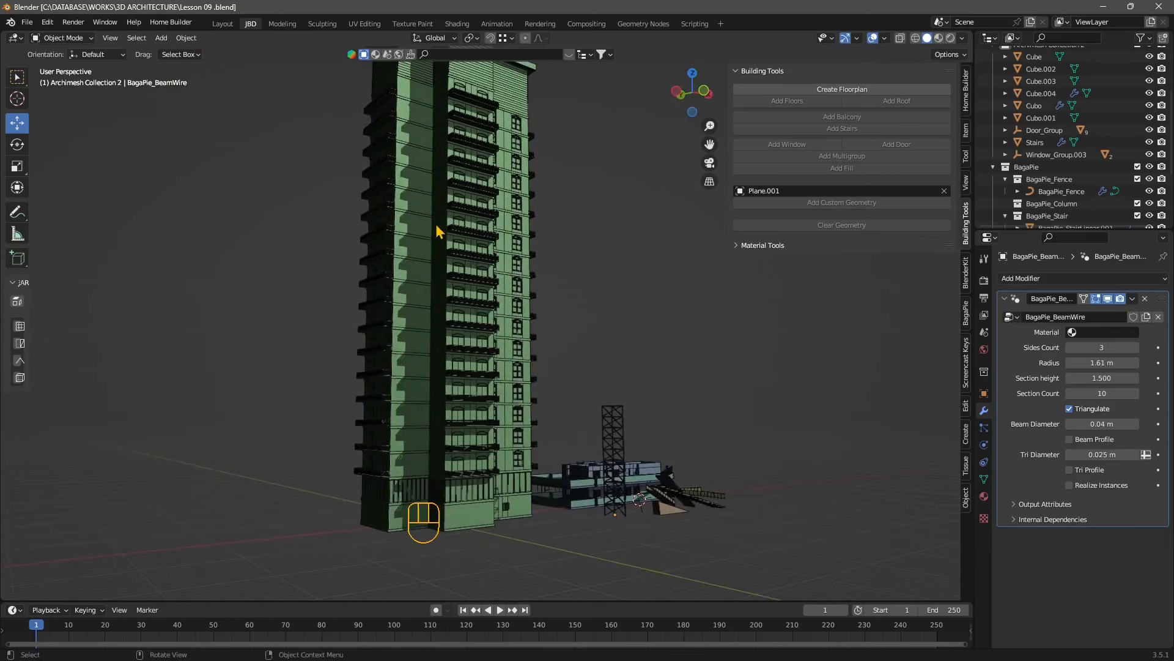
left_click(404, 196)
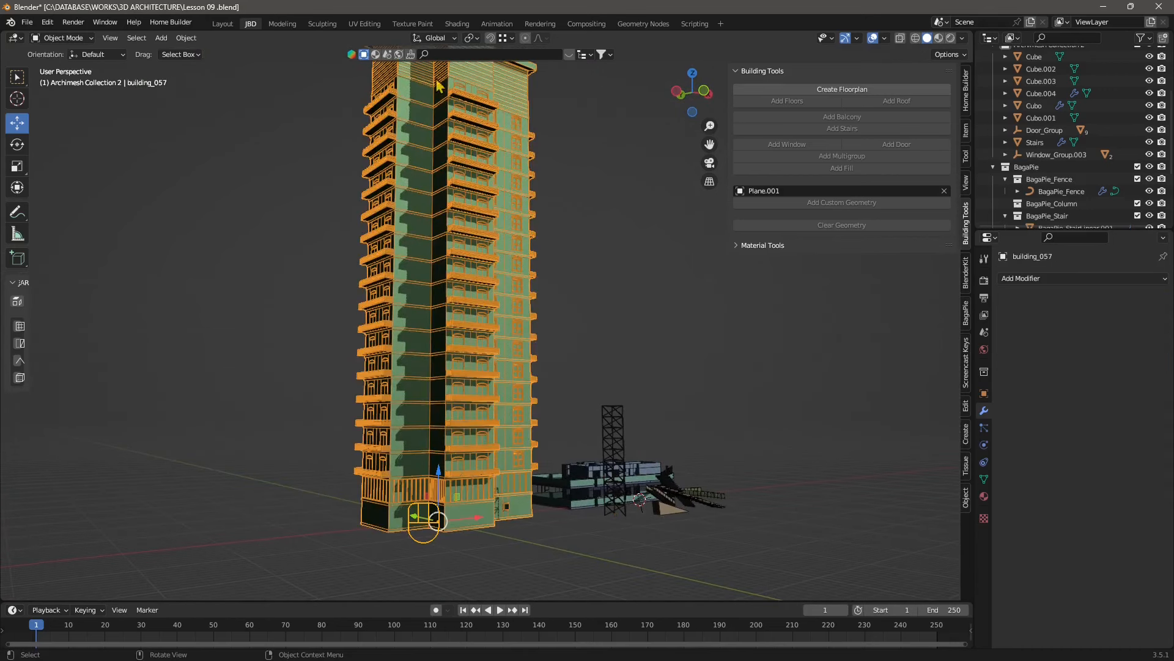
left_click(598, 347)
middle_click_drag(575, 447, 442, 449)
scroll(406, 380, "up", 8)
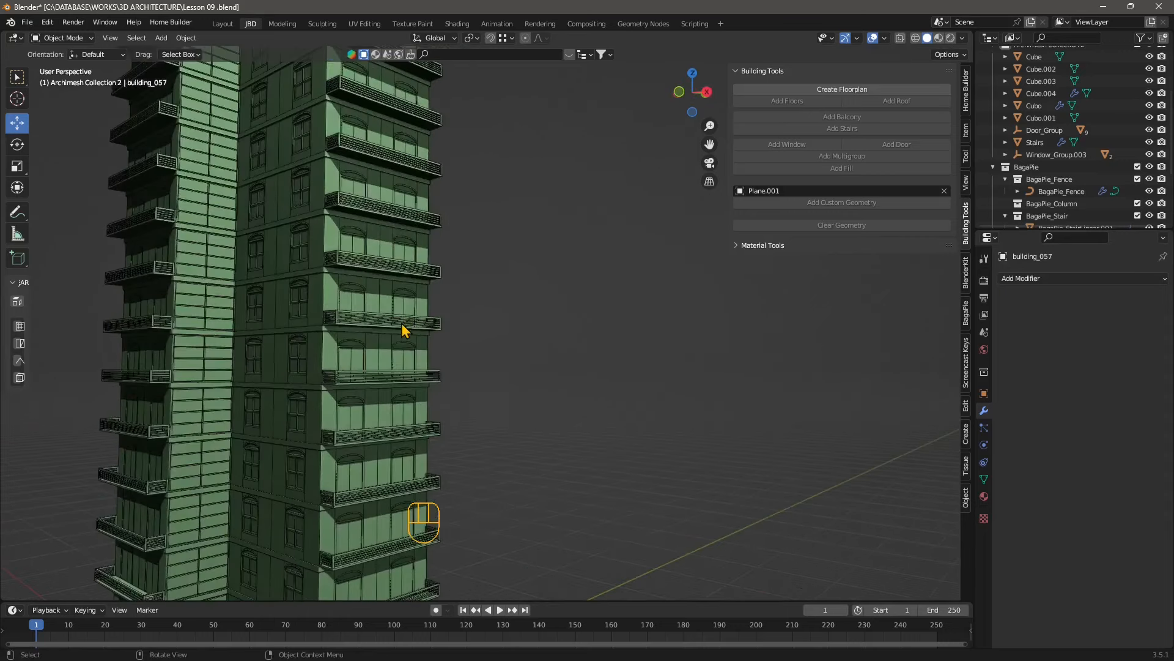
scroll(299, 330, "up", 8)
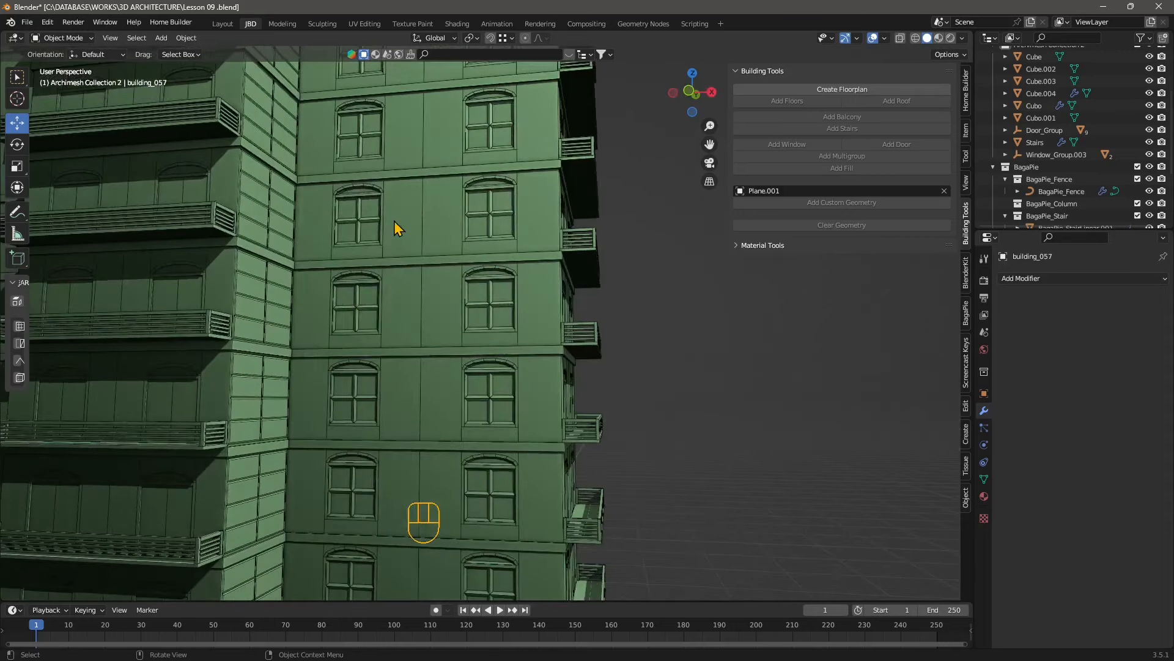
scroll(416, 272, "up", 4)
scroll(408, 292, "down", 12)
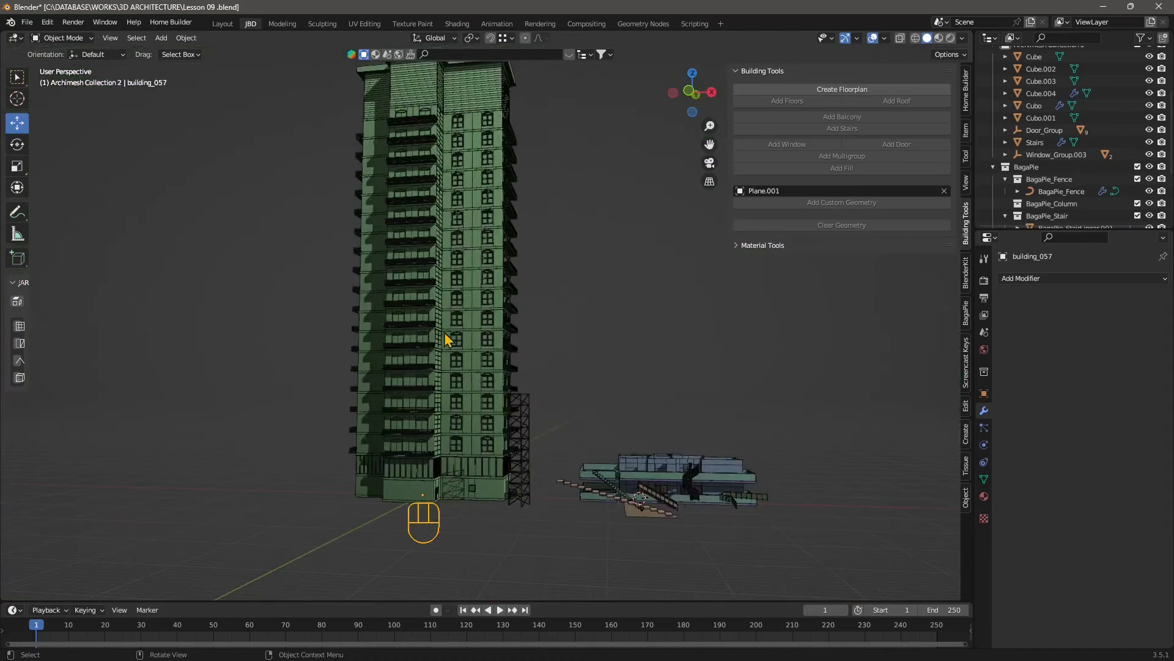
View the green high-rise from all sides, including how it stands next to the two-storey building and stairs
middle_click_drag(446, 340, 210, 344)
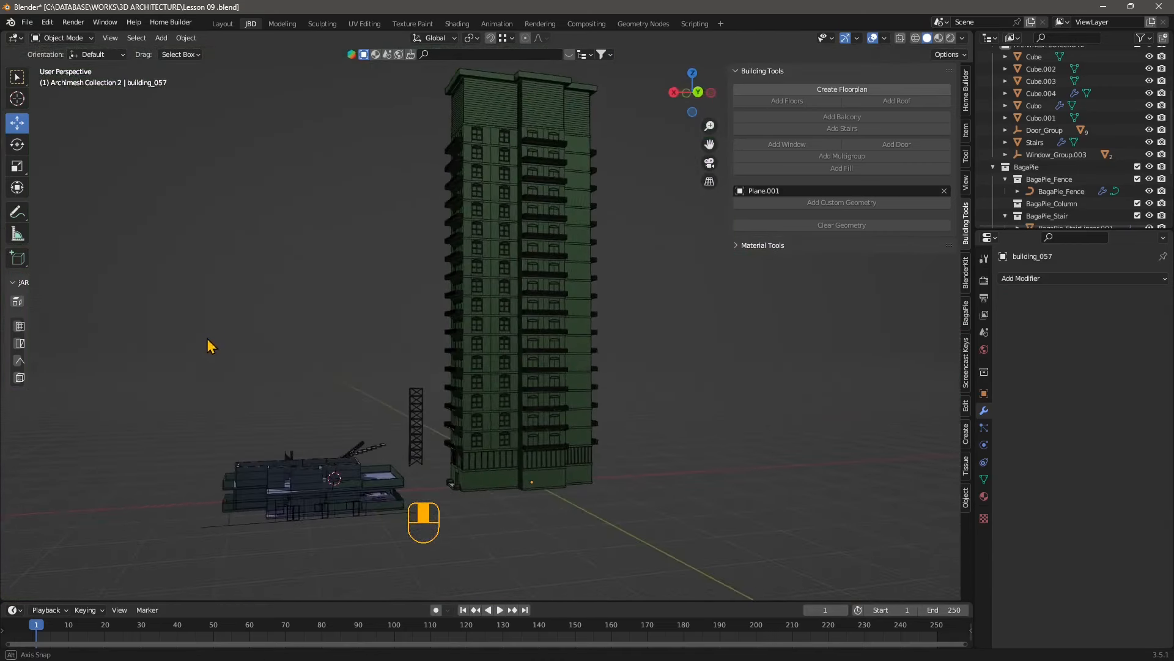
middle_click_drag(532, 450, 506, 436)
middle_click_drag(472, 385, 503, 358)
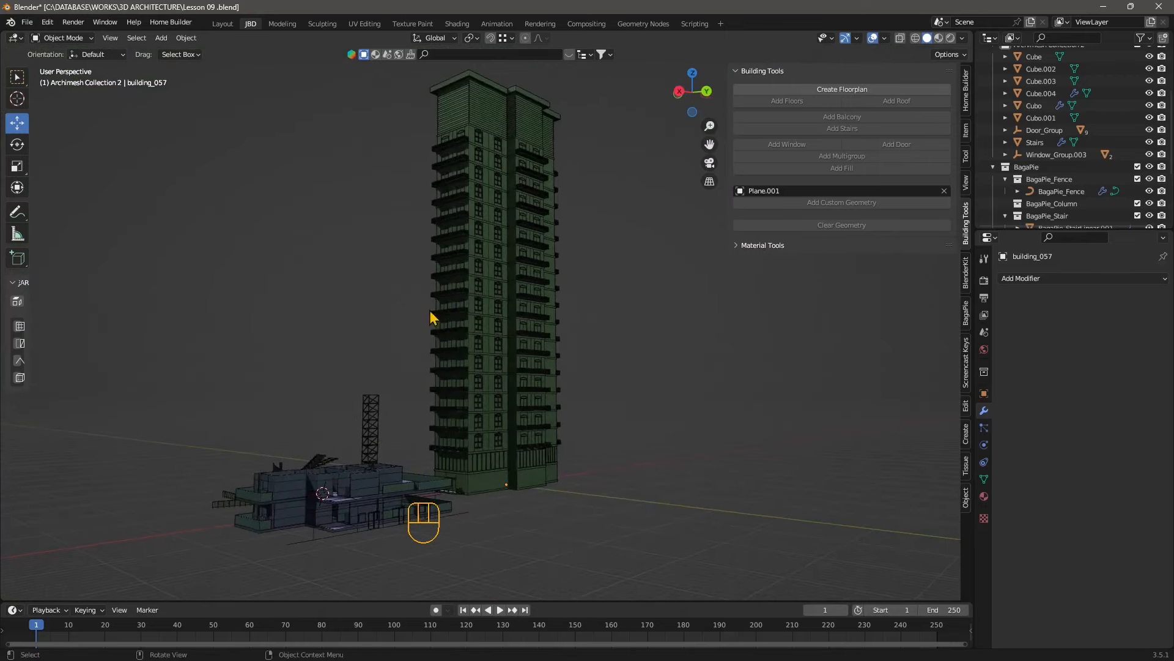
middle_click_drag(432, 320, 396, 204)
scroll(399, 444, "up", 5)
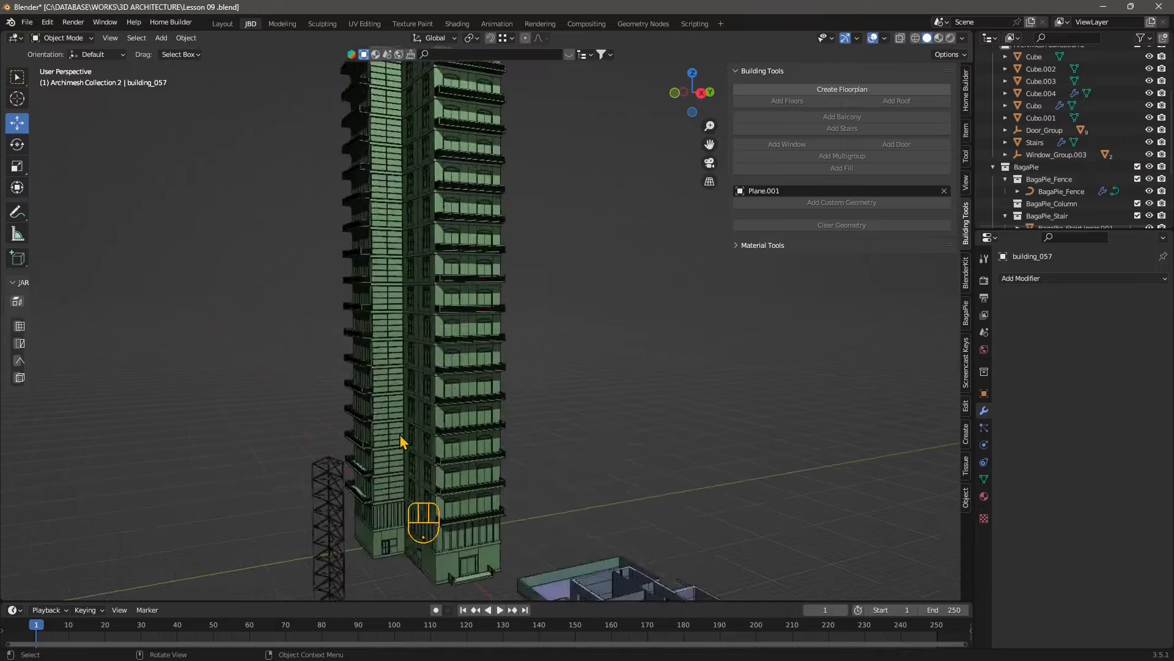
middle_click_drag(395, 445, 451, 398)
scroll(441, 349, "down", 6)
middle_click_drag(440, 349, 372, 306)
scroll(404, 409, "up", 3)
middle_click_drag(306, 429, 462, 370, "shift")
scroll(428, 396, "up", 3)
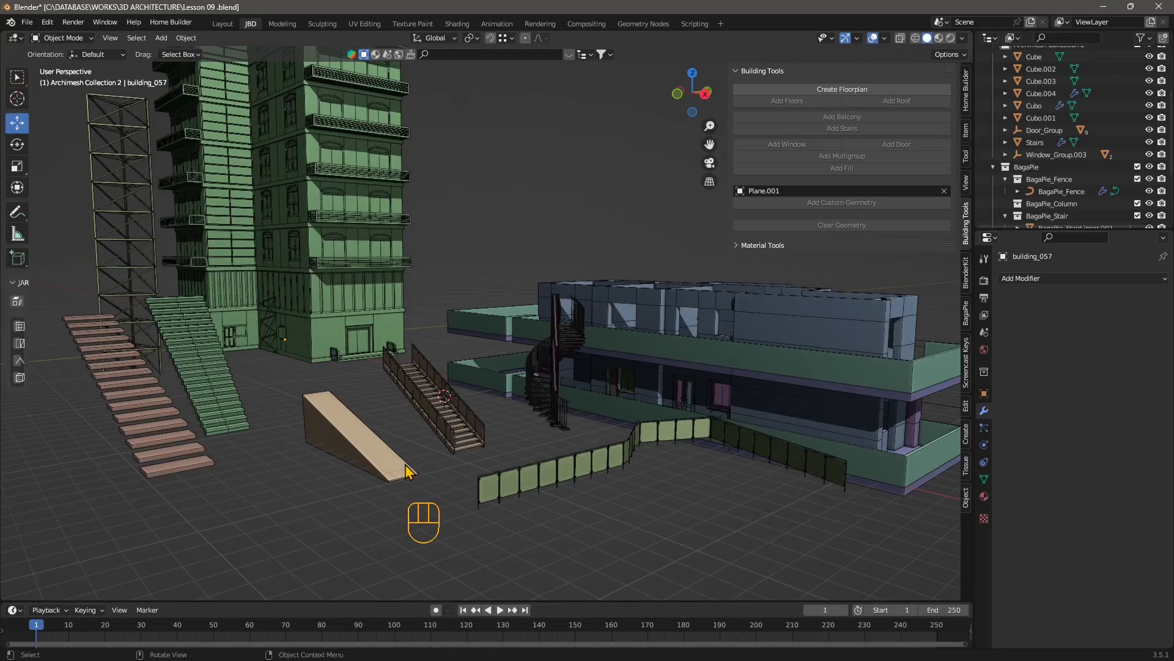
Inspect the standalone ramp and stair objects in turn, ending with the brown plank staircase selected to check its Array settings
middle_click_drag(454, 478, 428, 483)
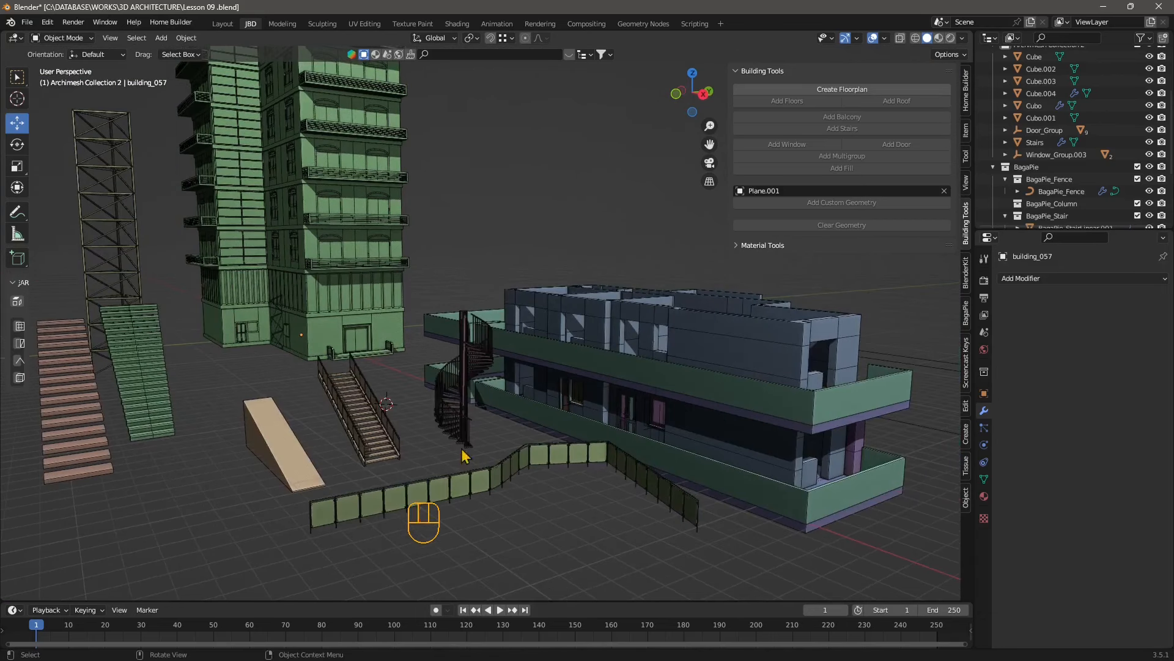
left_click(470, 433)
left_click(399, 449)
left_click(313, 483)
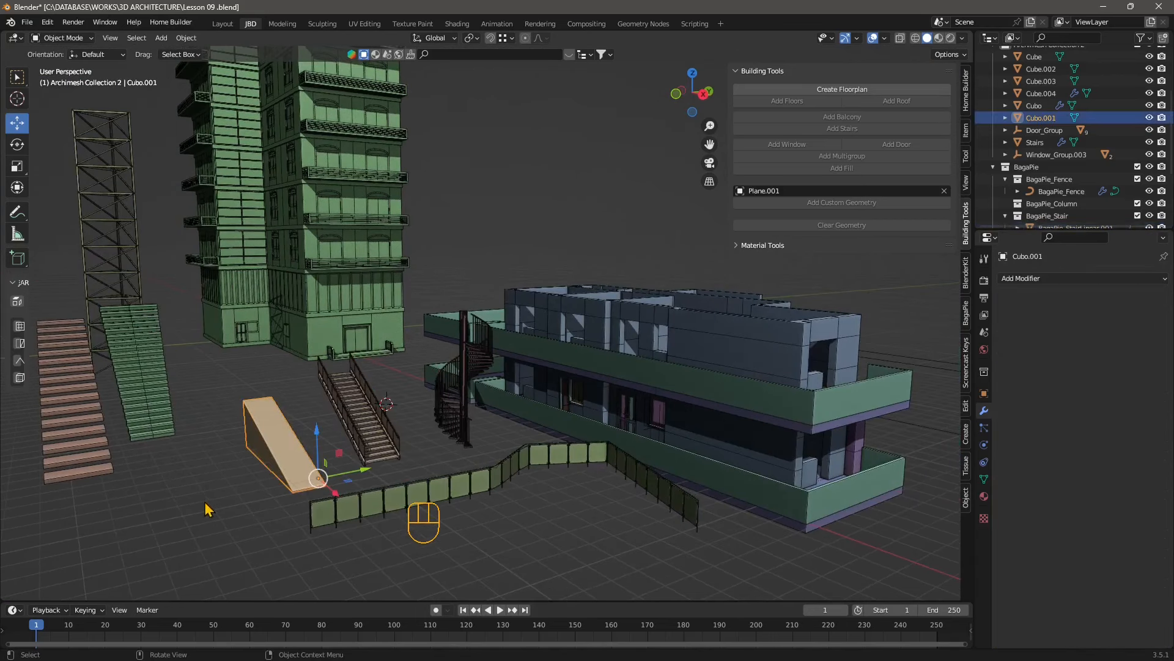
middle_click_drag(276, 457, 306, 449)
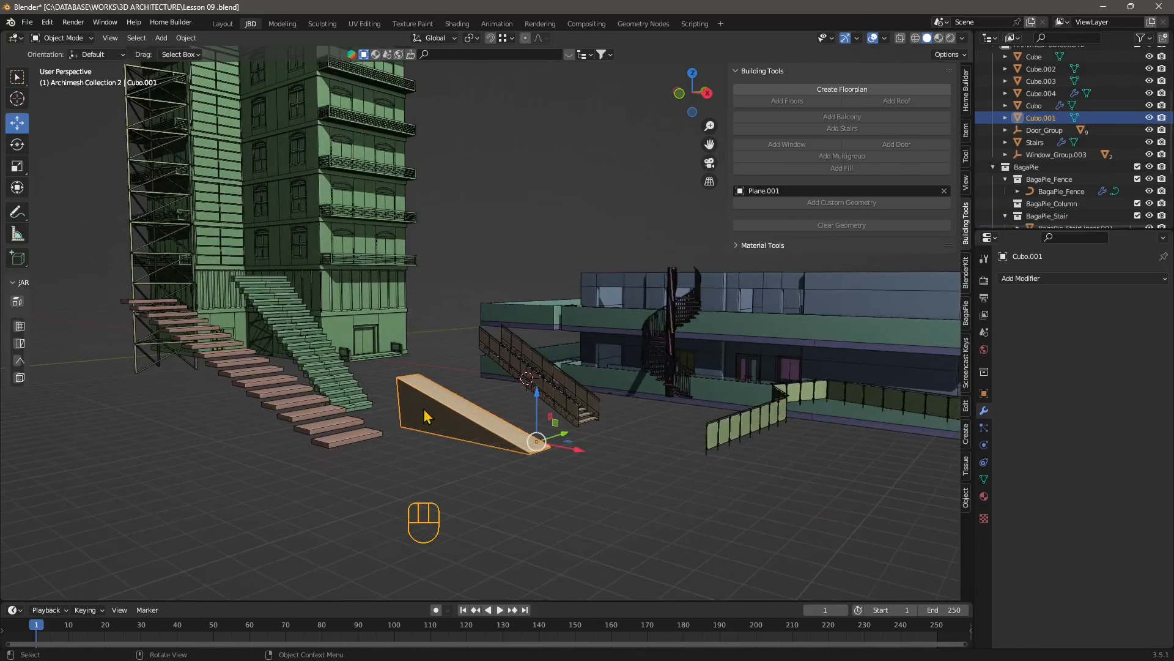
left_click(346, 403)
left_click(340, 451)
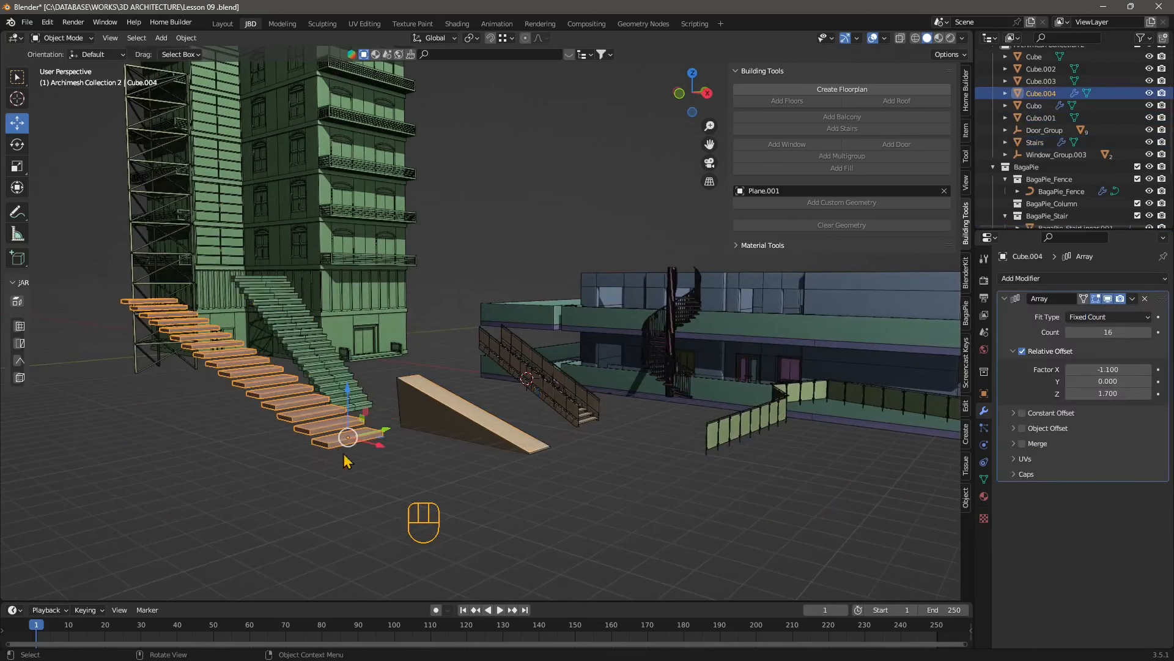
middle_click_drag(343, 461, 471, 455)
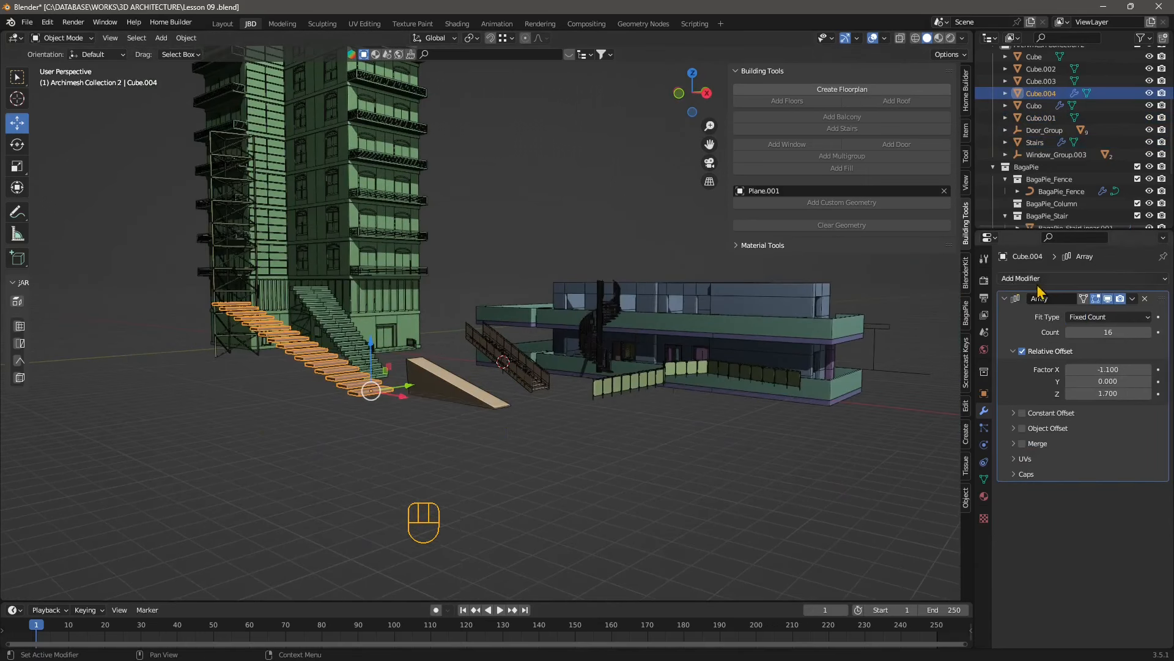
Reduce the Array count of the plank staircase to 8
left_click_drag(1095, 332, 1076, 332)
left_click(1069, 332)
left_click(1070, 332)
left_click(1069, 332)
left_click(1069, 332)
left_click(1069, 332)
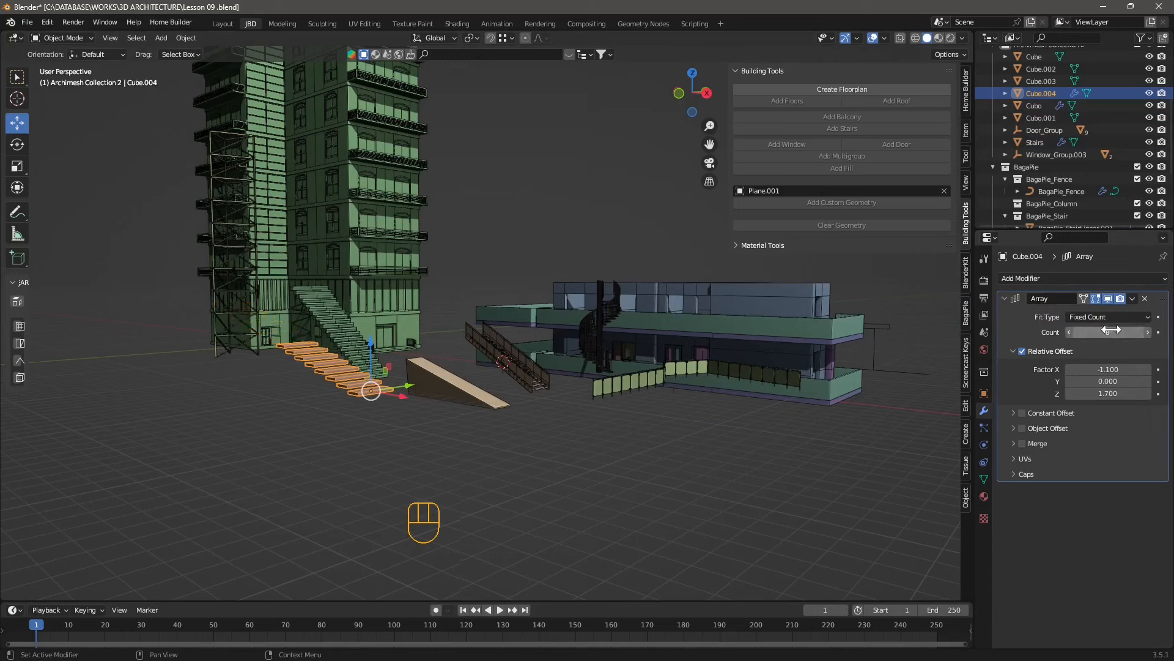
left_click(1147, 332)
key("Return")
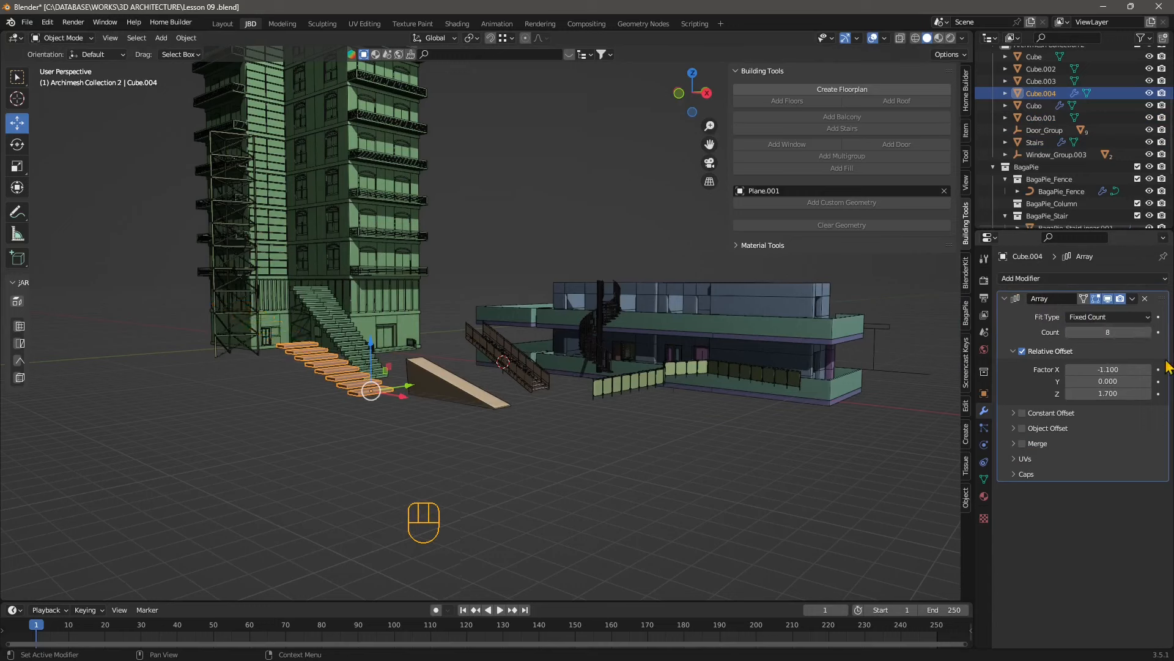
Raise the Array count of the plank staircase to 19
left_click(1147, 332)
left_click(1148, 332)
left_click(1148, 332)
left_click(1148, 332)
left_click(1148, 332)
left_click(1148, 332)
left_click(1148, 332)
left_click(1148, 332)
left_click(1148, 332)
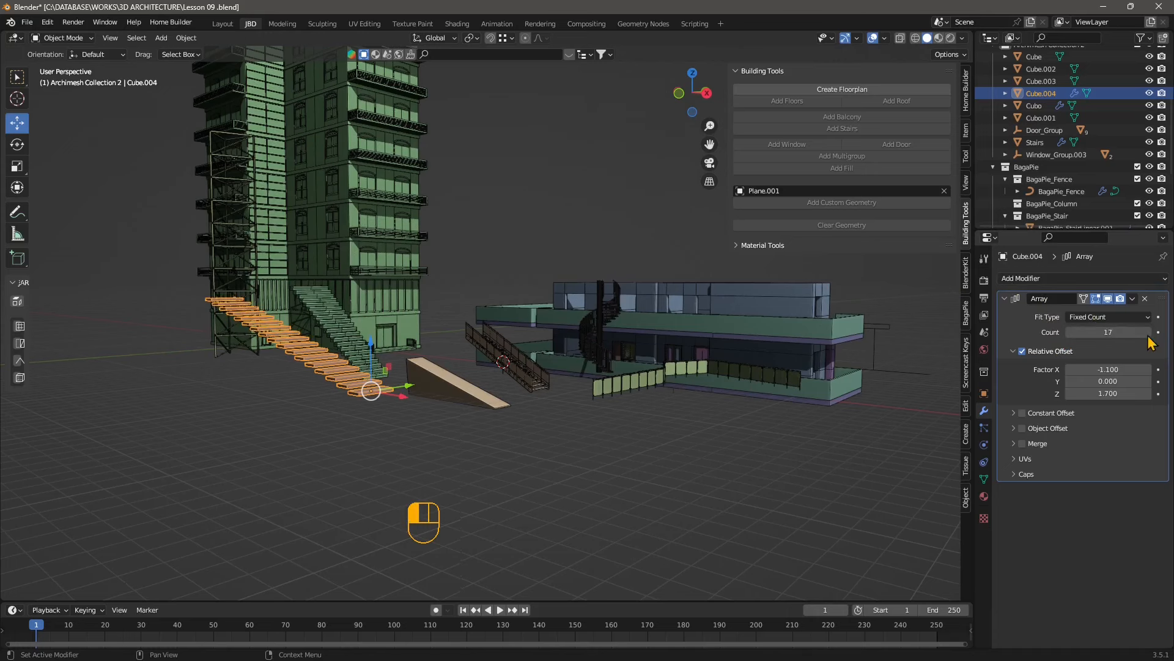
left_click(1148, 332)
left_click(1148, 332)
Check the Array modifier settings on the railing and walls of the two-storey building
middle_click_drag(474, 389, 391, 363)
scroll(461, 403, "up", 4)
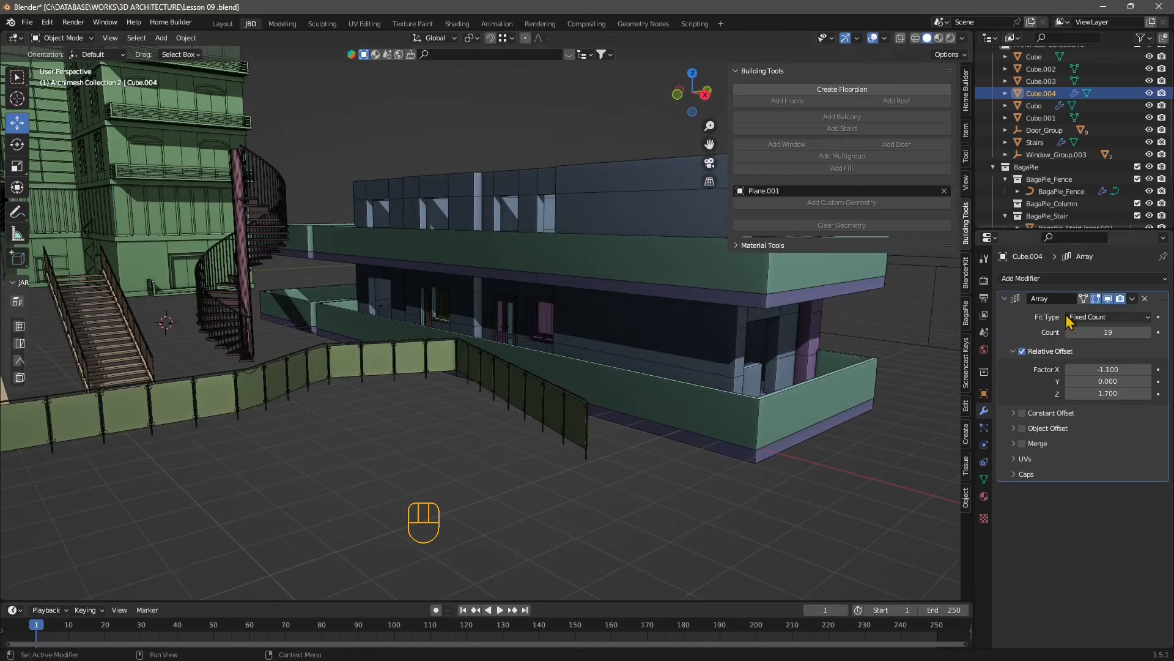
left_click(642, 407)
left_click(676, 359)
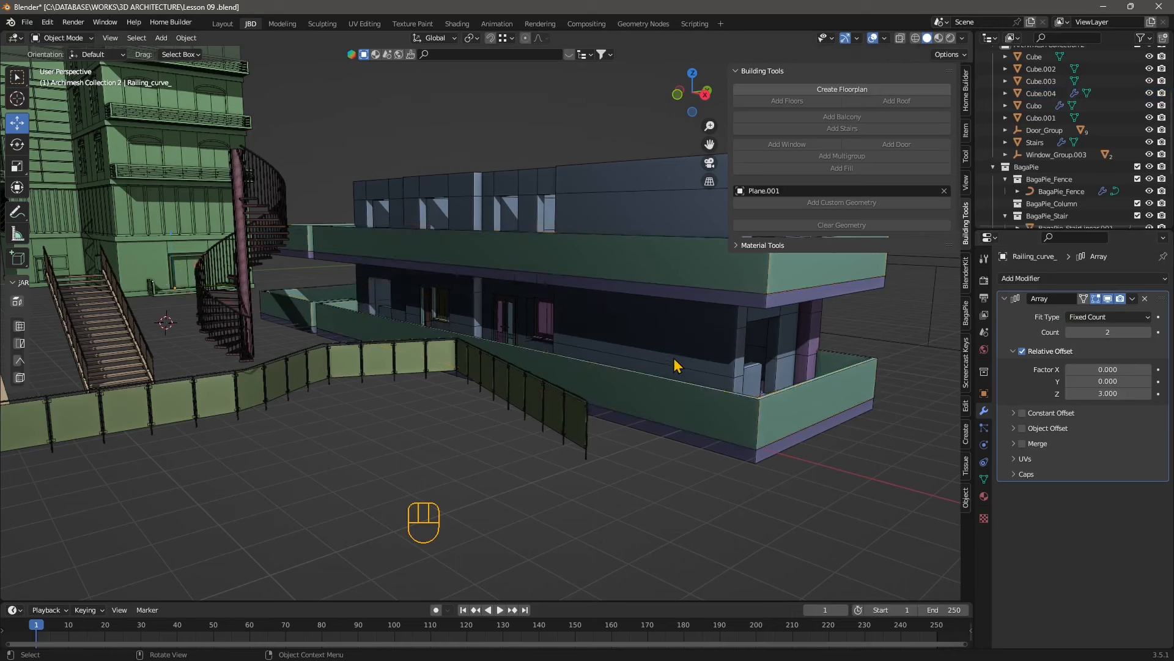
left_click(646, 285)
left_click(650, 220)
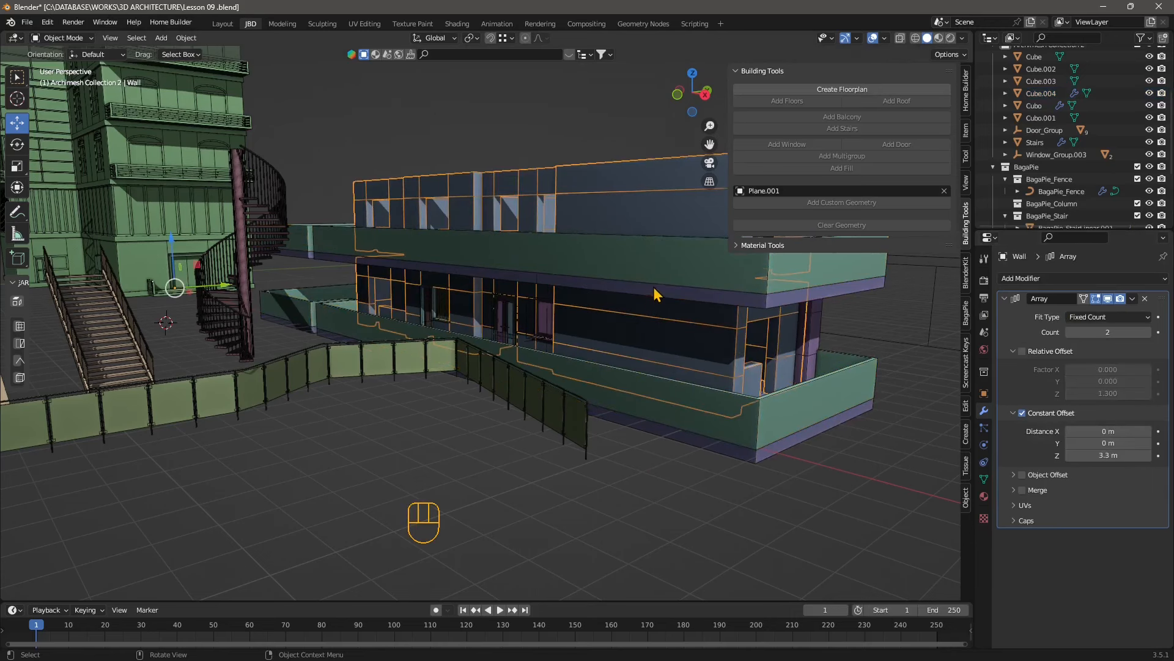
left_click(655, 290)
left_click(636, 230)
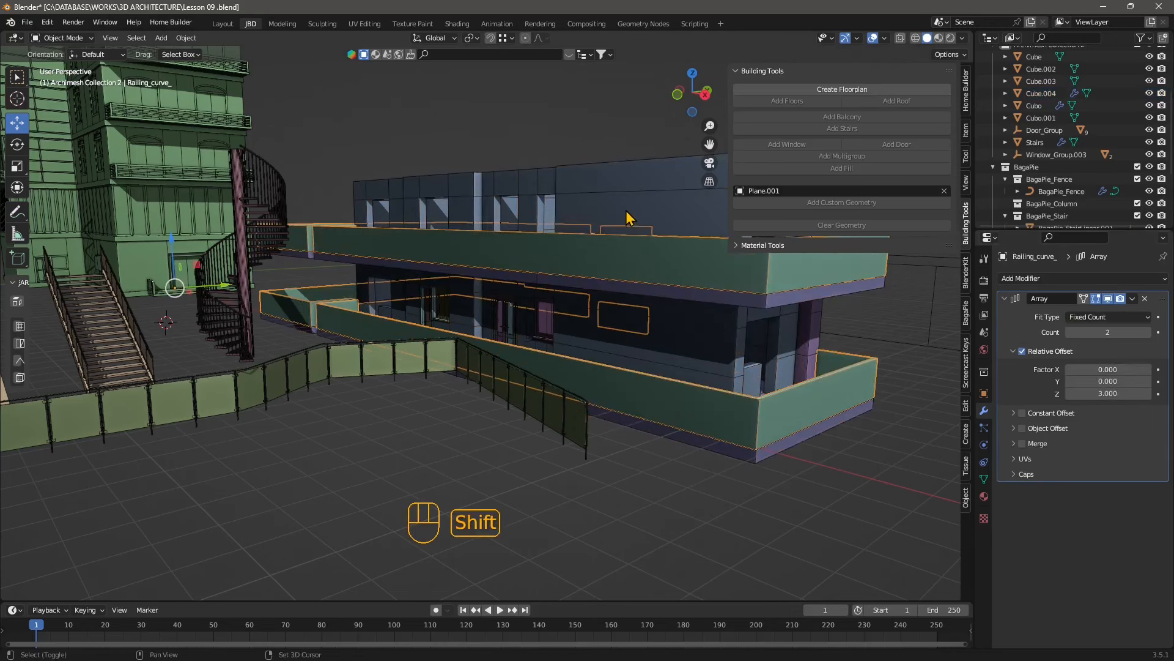
left_click(629, 218, "shift")
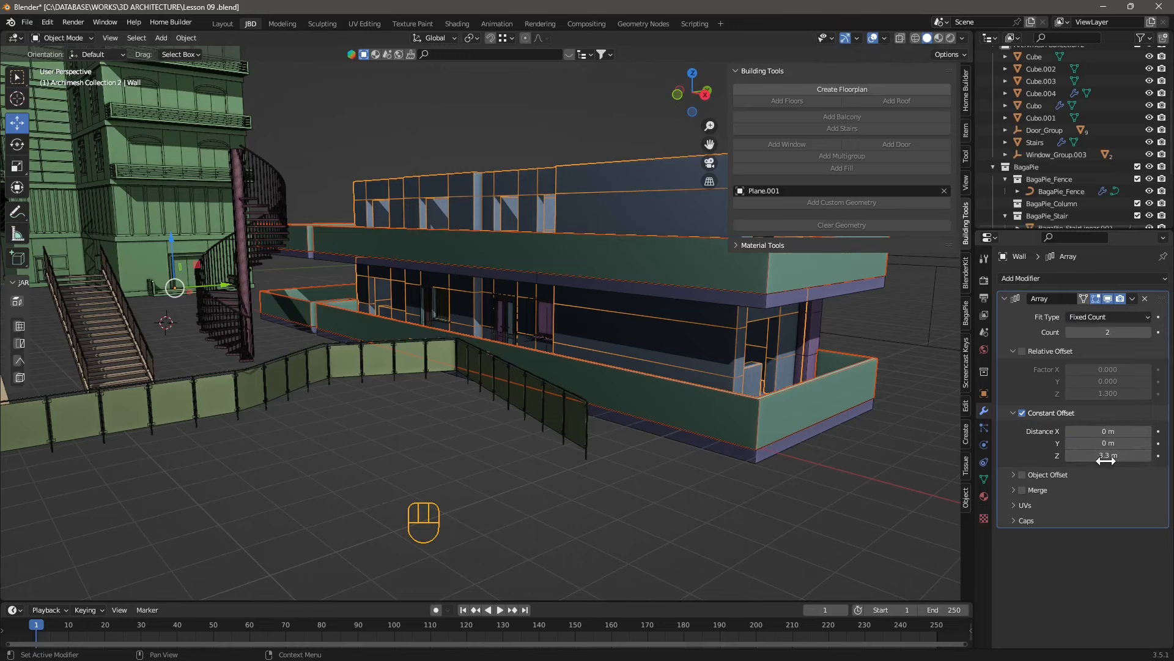
left_click(780, 493)
Compare the Array offset settings of the building's walls with those of its external floor slab
middle_click_drag(737, 513, 726, 317)
middle_click_drag(725, 205, 613, 370, "shift")
left_click(493, 266)
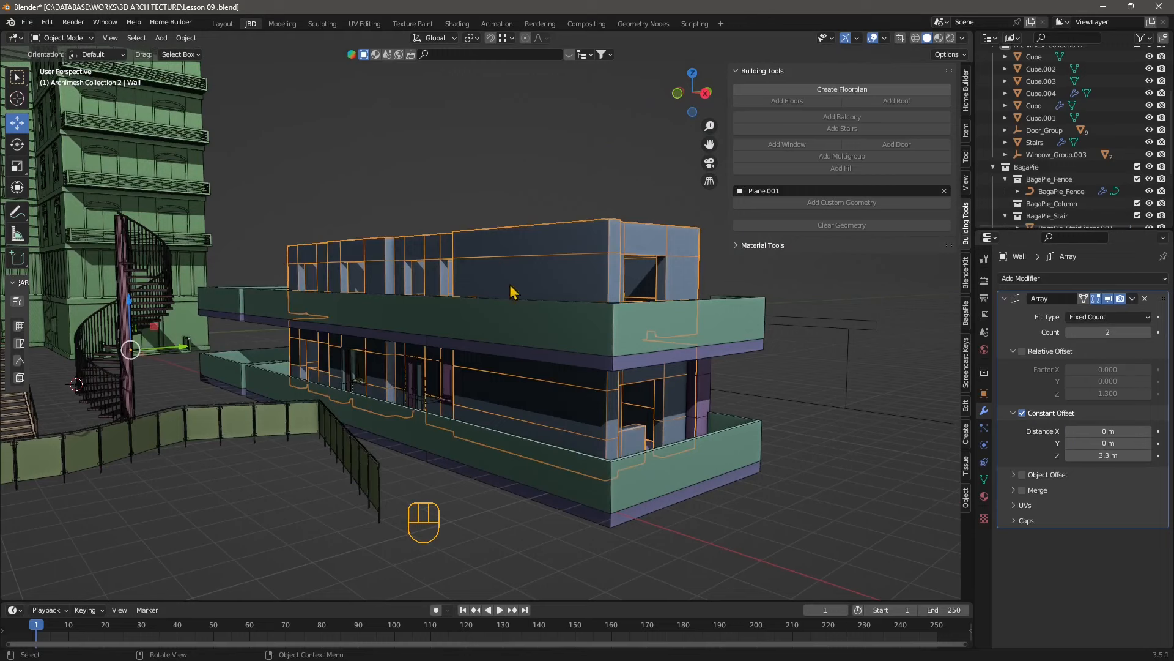
left_click(592, 373)
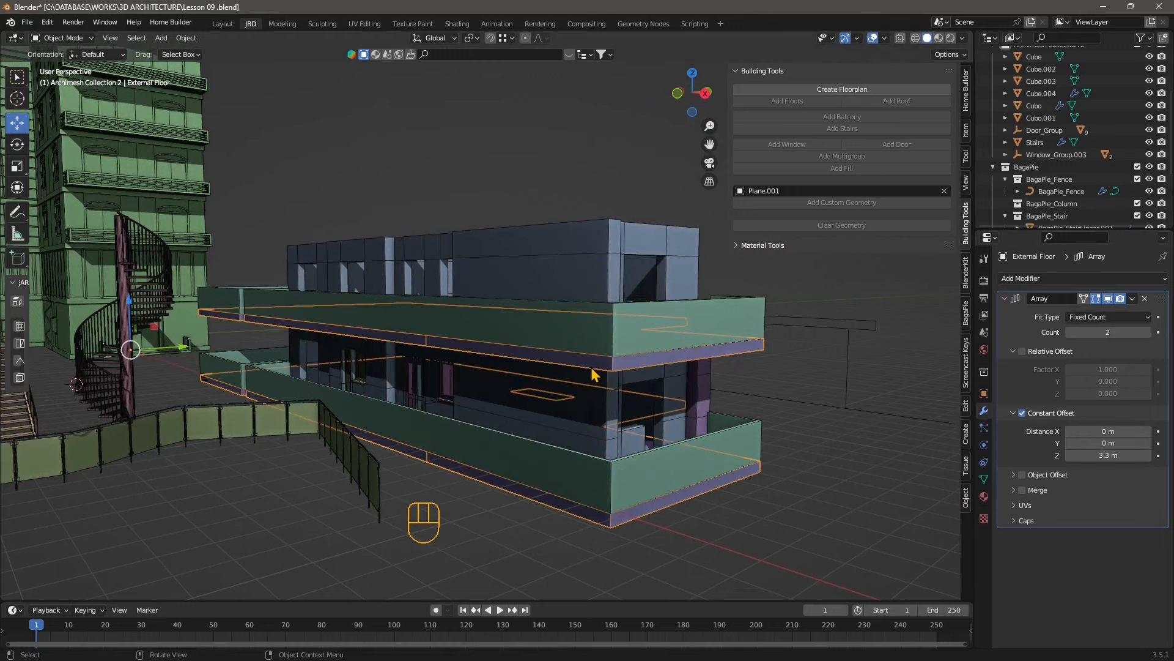
left_click(487, 205)
left_click(608, 272)
left_click(565, 209)
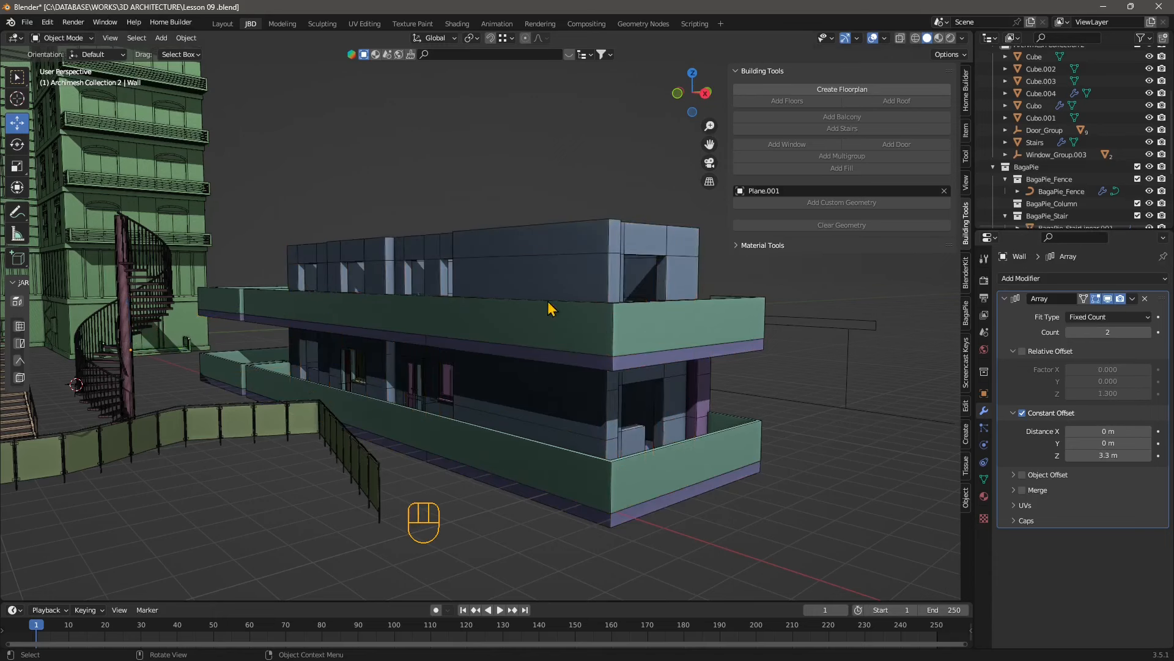
Join the external floor and railing of the two-storey building with its walls, keeping the walls as the active object
scroll(510, 412, "down", 3)
middle_click_drag(559, 309, 548, 375, "shift")
left_click(536, 436)
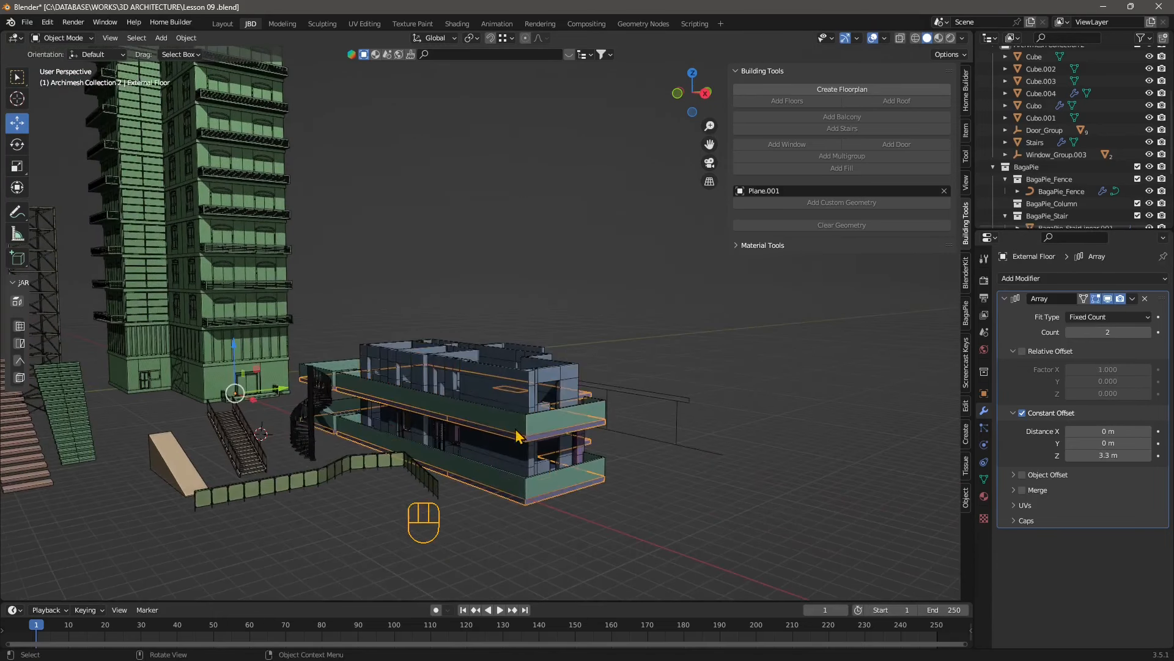
left_click(519, 435, "shift")
left_click(512, 426, "shift")
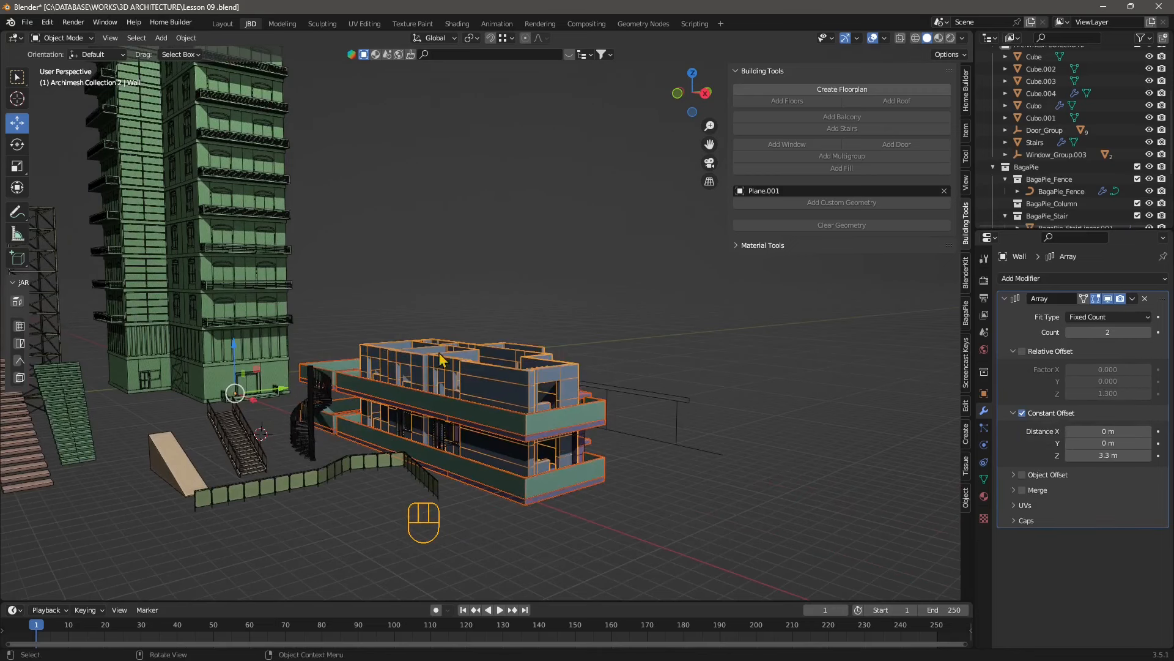
key("ctrl+j")
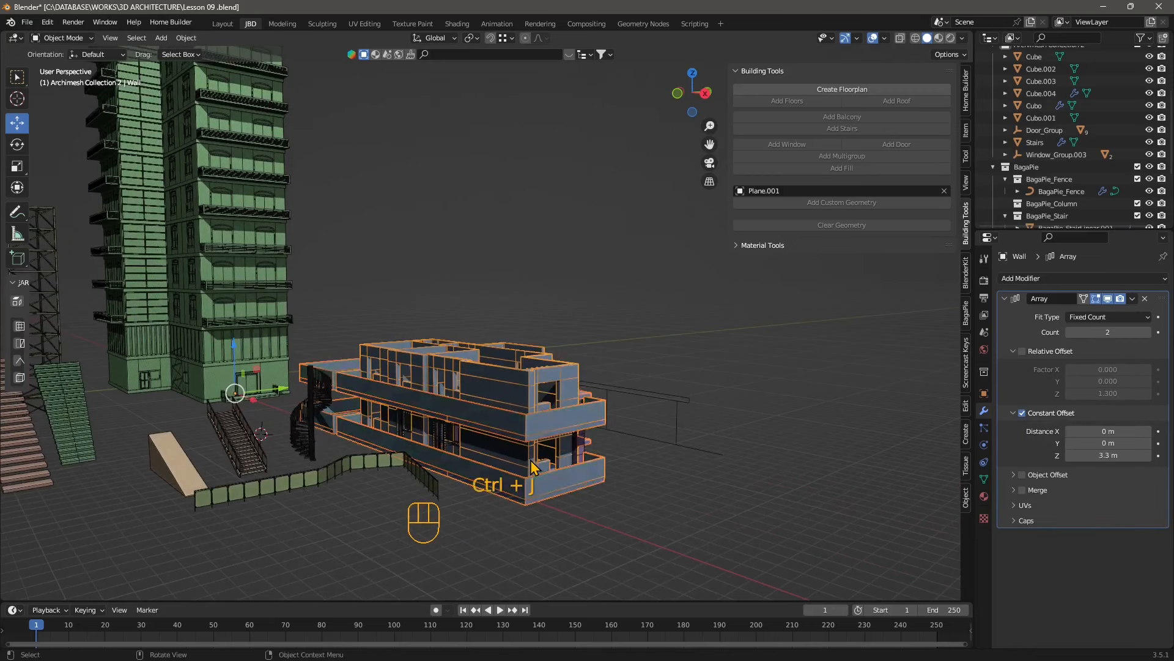
Raise the Array count of the joined building to 21 to stack it into a tower
left_click(526, 300)
left_click(523, 404)
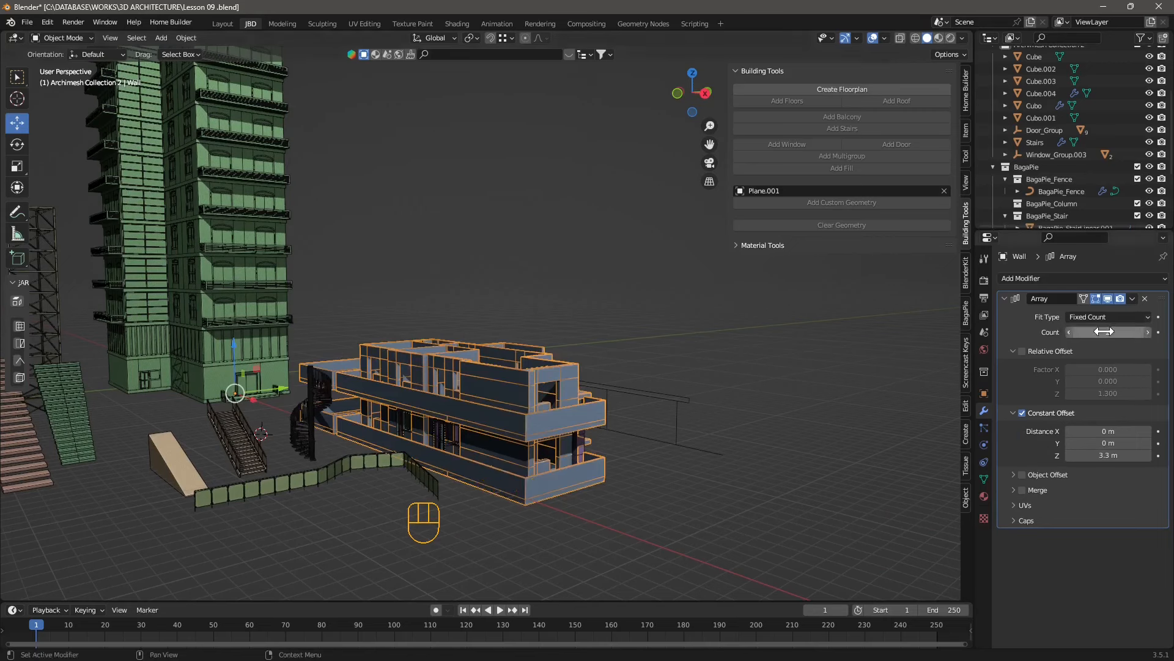
left_click(1150, 334)
left_click(1149, 333)
left_click(1149, 333)
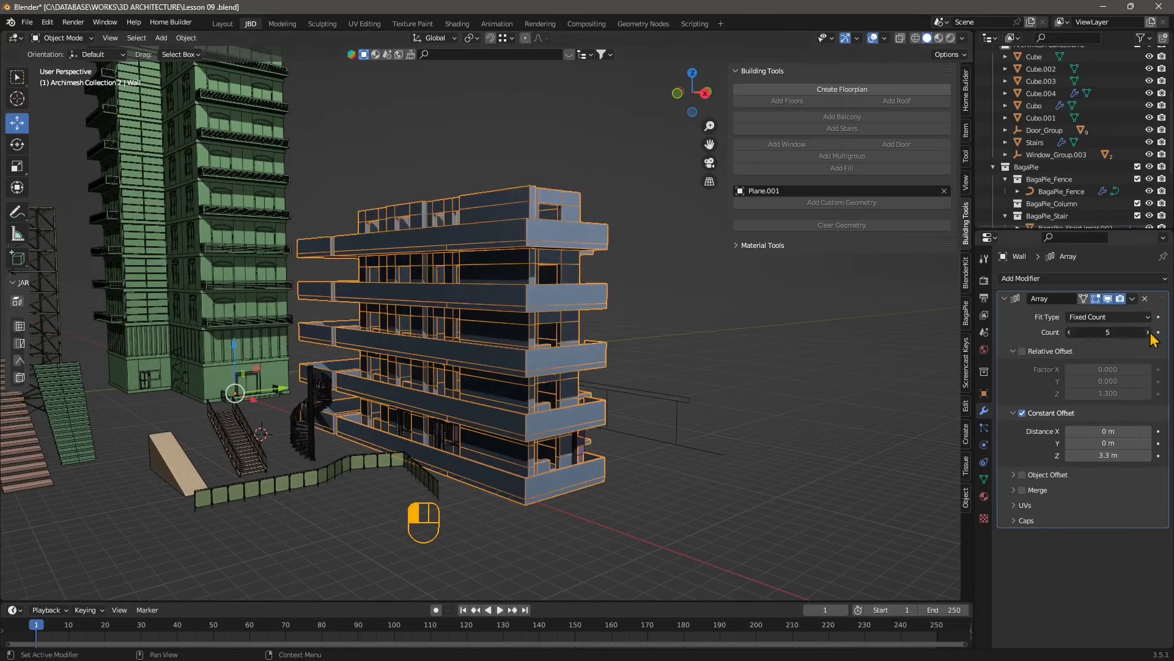
left_click(1149, 333)
left_click(1149, 334)
left_click(1149, 333)
left_click(1149, 334)
left_click(1149, 334)
left_click(1149, 333)
left_click(1149, 333)
left_click(1150, 334)
left_click(1150, 334)
left_click(1150, 333)
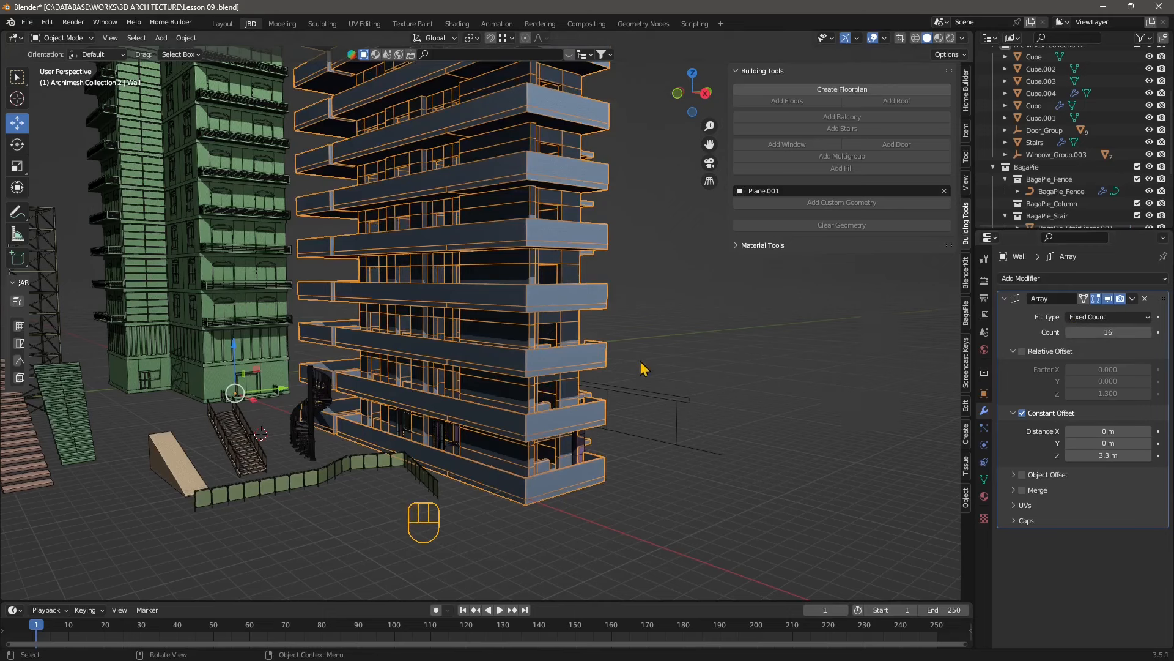
scroll(543, 293, "down", 4)
middle_click_drag(544, 300, 703, 388, "shift")
left_click(1148, 334)
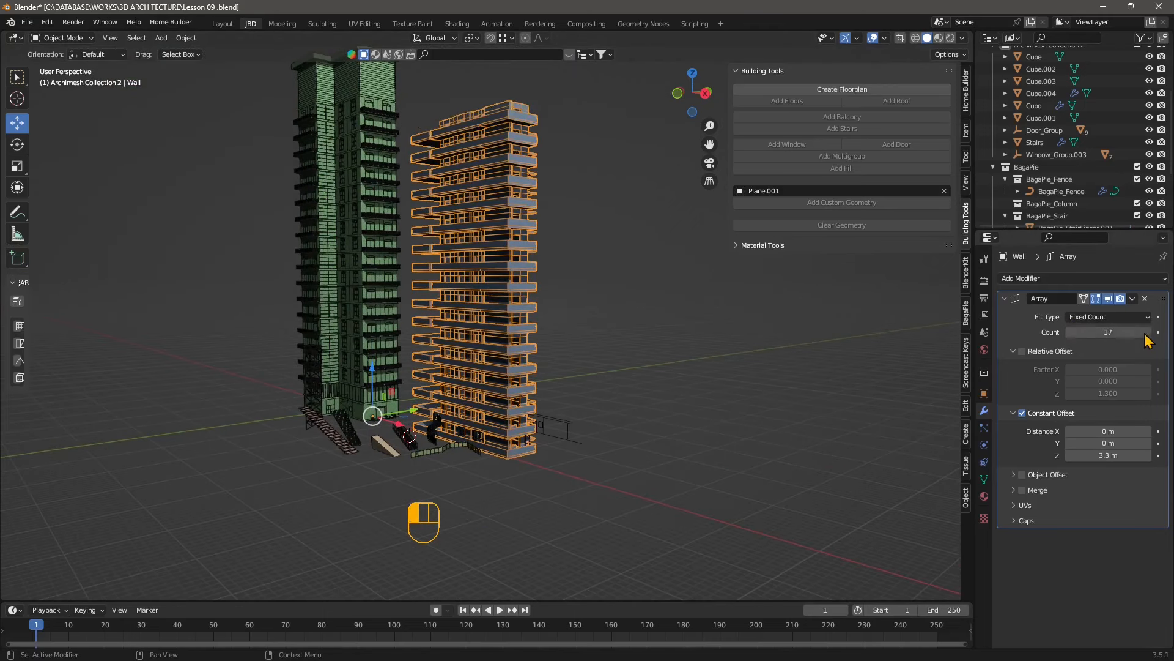
left_click(1148, 333)
left_click(1148, 333)
double_click(1148, 333)
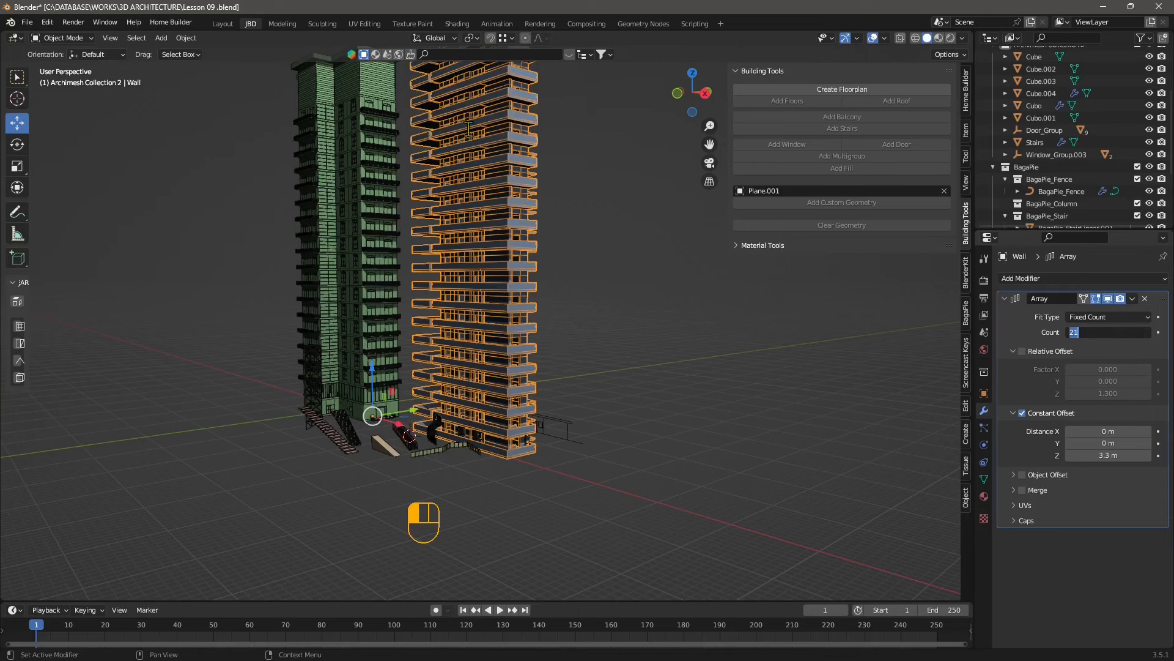
left_click(403, 339)
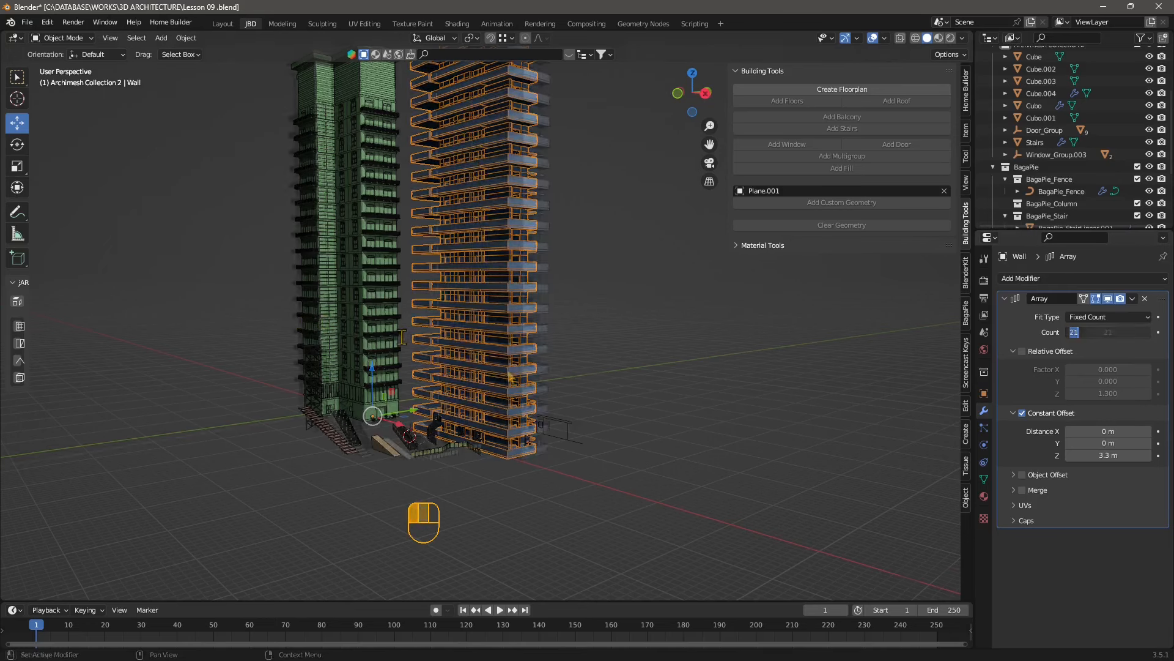
Undo the Array count increases that stacked the joined building into a tower, going back to two floors
middle_click_drag(510, 409, 521, 409)
key("ctrl+z")
key("ctrl+z")
key("ctrl+z")
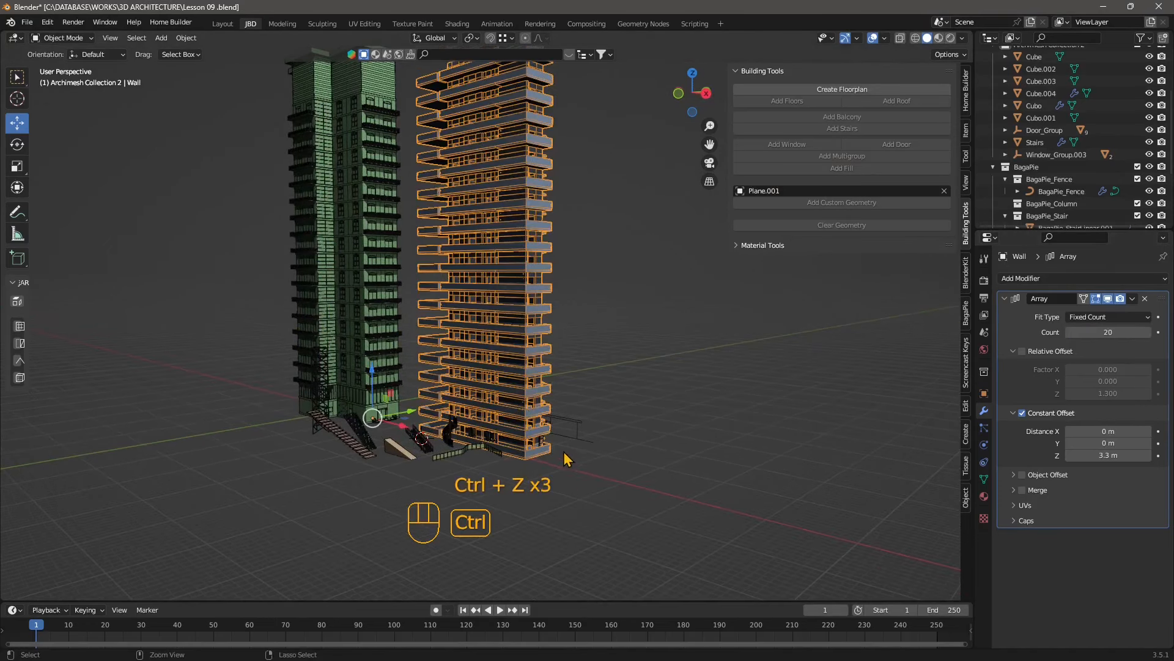
middle_click_drag(546, 350, 551, 398, "shift")
key("ctrl+z")
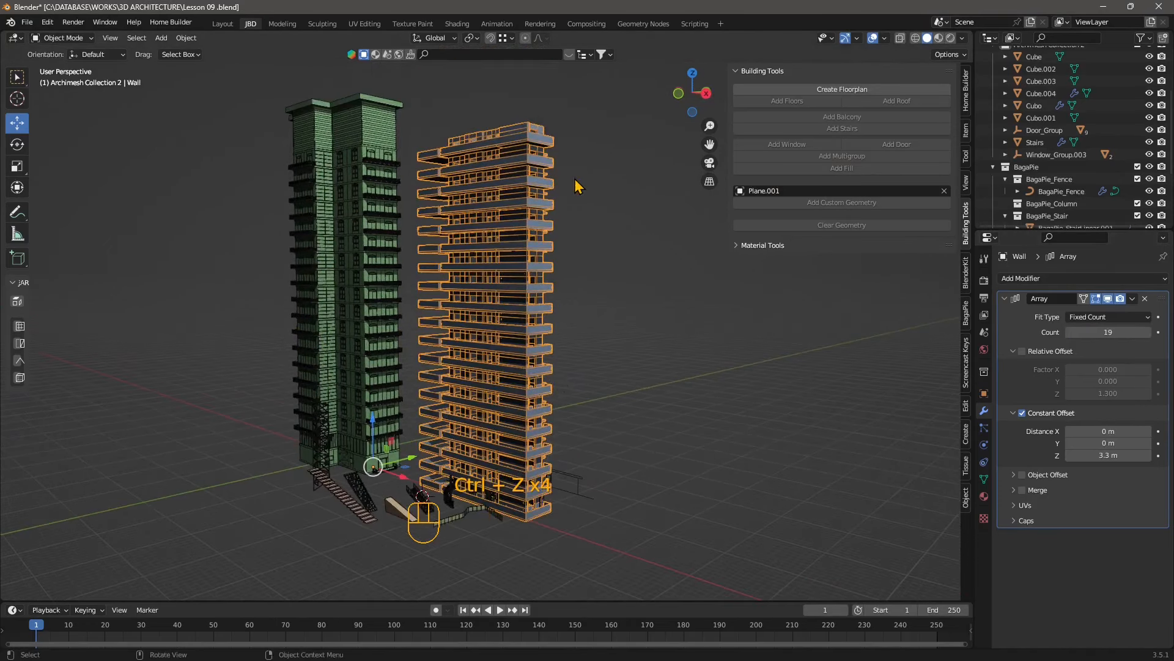
left_click(573, 183)
middle_click_drag(555, 324, 551, 323)
key("ctrl+z")
key("ctrl+z")
key("ctrl+z")
key("ctrl+z")
key("ctrl+z")
key("ctrl+z")
key("ctrl+z")
key("ctrl+z")
key("ctrl+z")
key("ctrl+z")
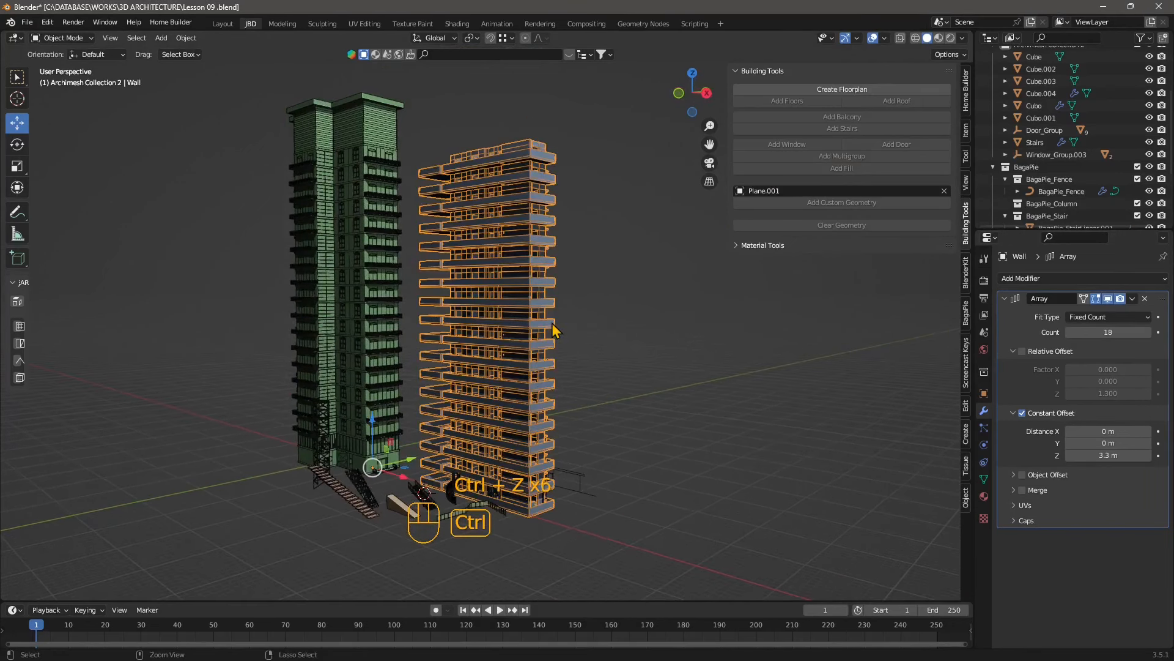
key("ctrl+z")
key("ctrl+z")
key("ctrl+z")
key("ctrl+z")
key("ctrl+z")
key("ctrl+z")
key("ctrl+z")
key("ctrl+z")
key("ctrl+z")
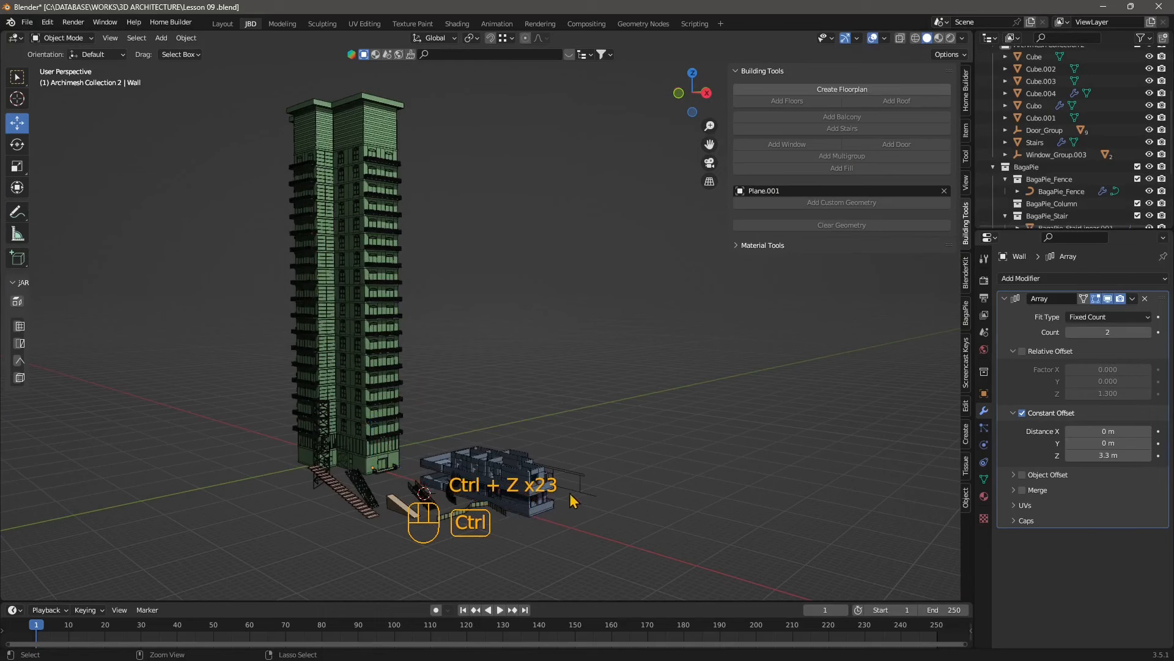
Compare the green high-rise with the two-storey building and the staircases, ramp and fence around them
middle_click_drag(570, 496, 559, 389)
scroll(459, 396, "up", 4)
middle_click_drag(460, 397, 426, 385)
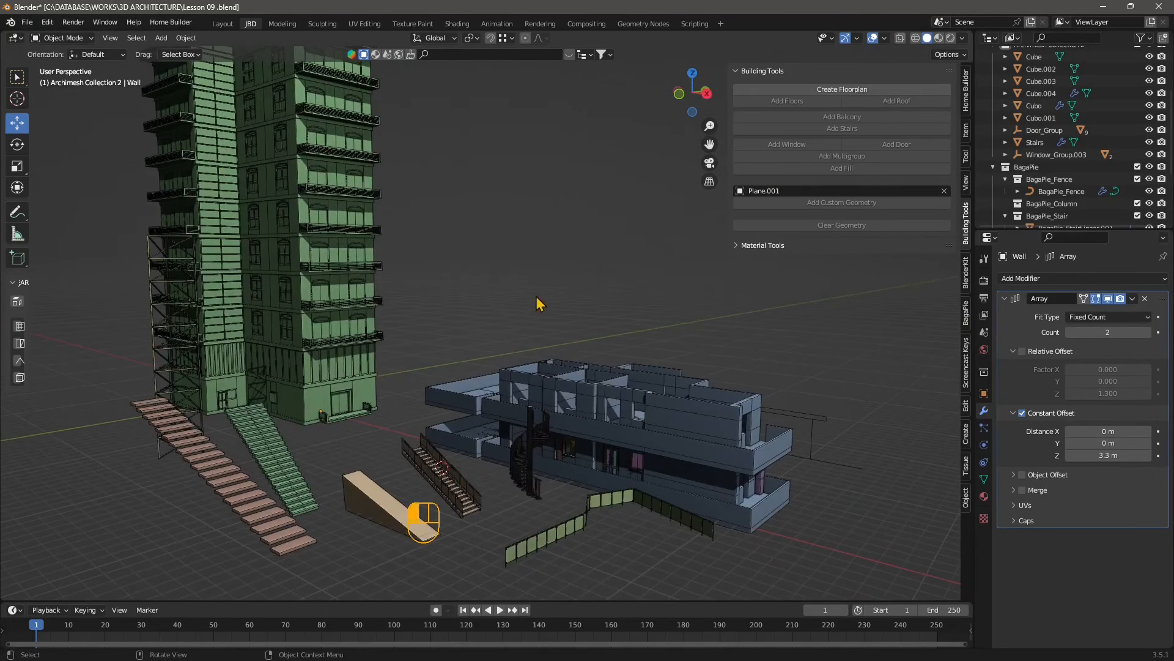
scroll(489, 409, "down", 3)
middle_click_drag(346, 187, 343, 266, "shift")
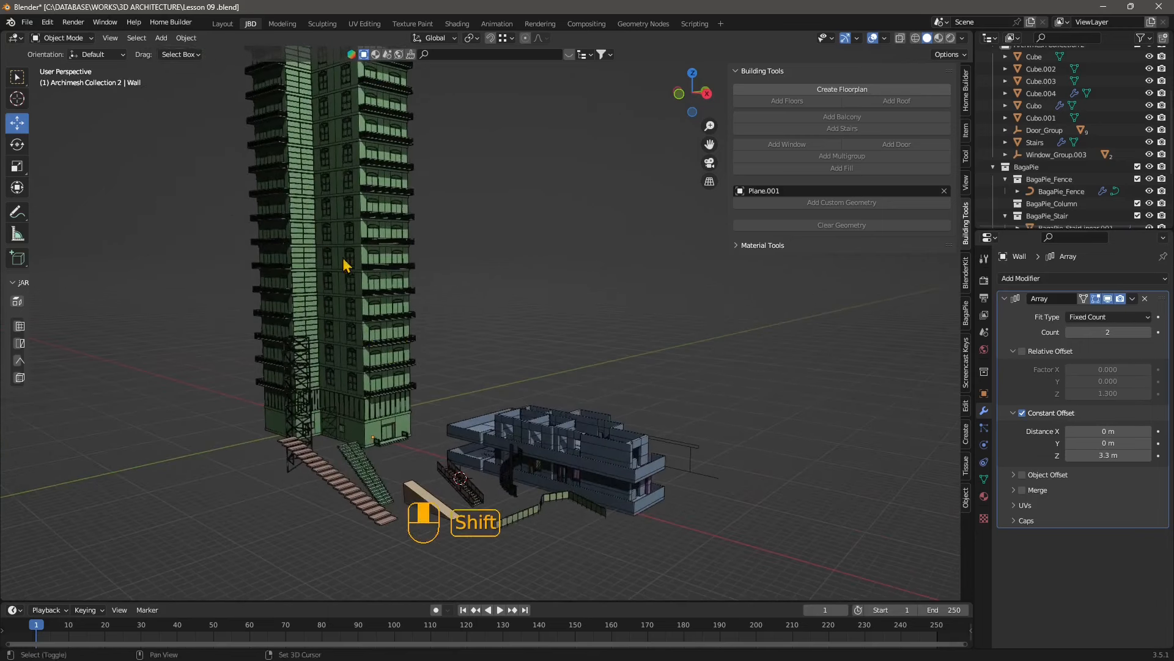
mouse_move(397, 346)
middle_mouse_down()
mouse_move(465, 367)
mouse_move(545, 361)
mouse_move(405, 340)
middle_mouse_up()
left_click(405, 340)
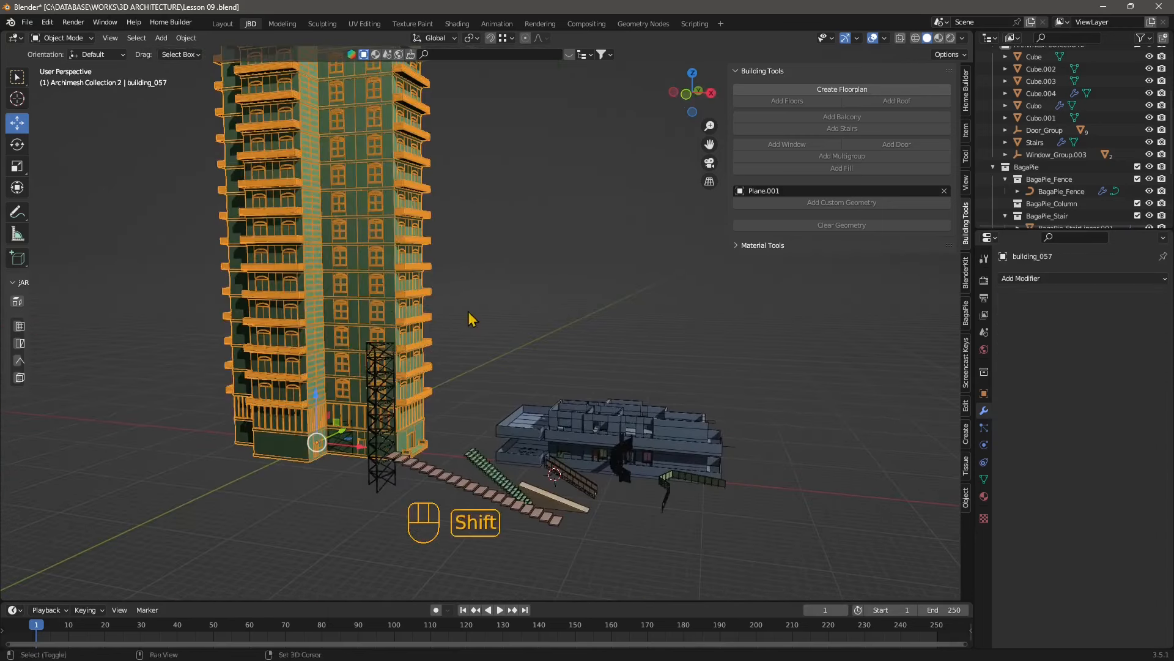
middle_click_drag(471, 320, 499, 370, "shift")
scroll(483, 378, "down", 3)
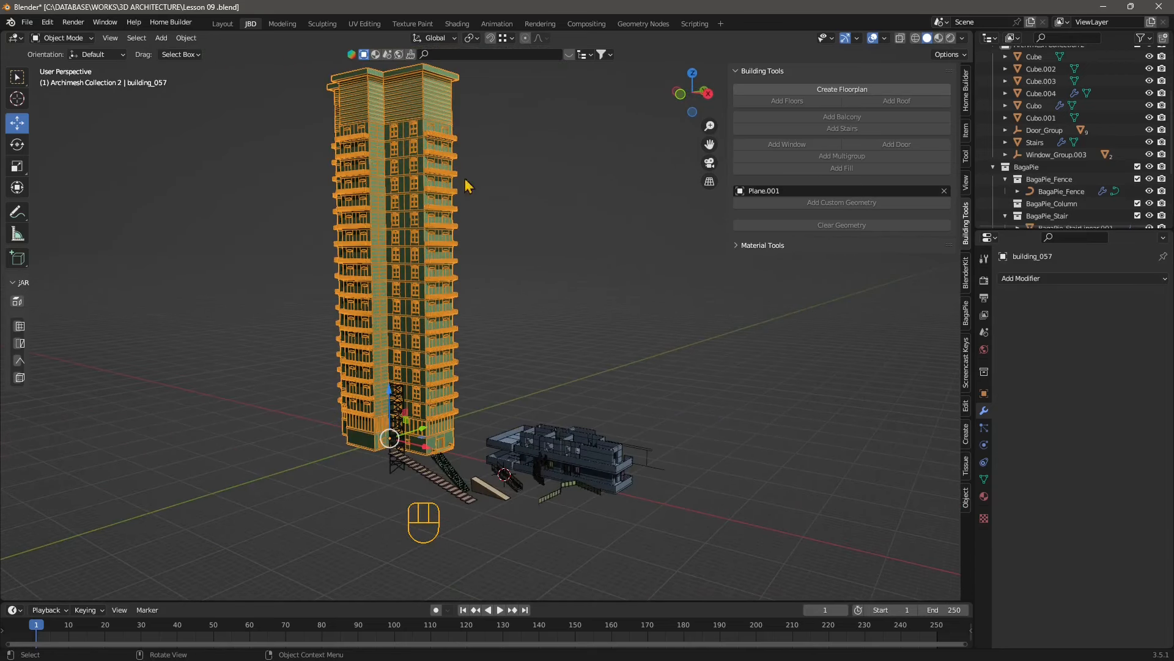
left_click(502, 416)
scroll(524, 476, "up", 2)
middle_click_drag(525, 475, 373, 336, "shift")
middle_click_drag(391, 364, 412, 373)
scroll(435, 441, "up", 2)
middle_click_drag(409, 466, 432, 425, "shift")
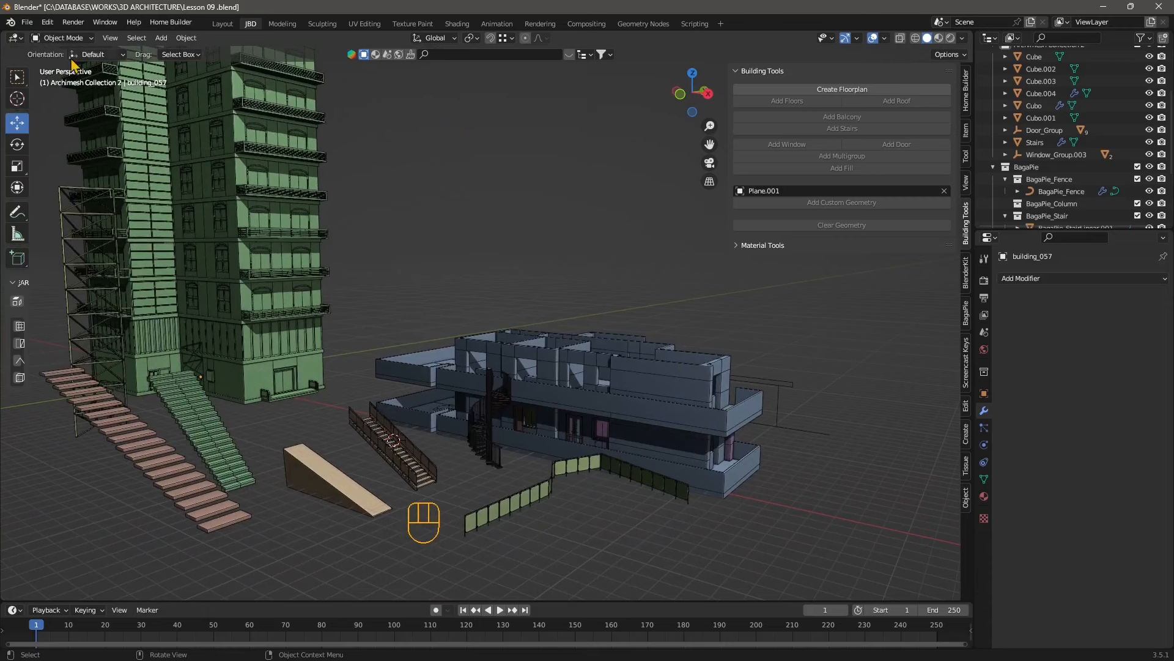
Open the recent file Lezione 10.blend
left_click(27, 26)
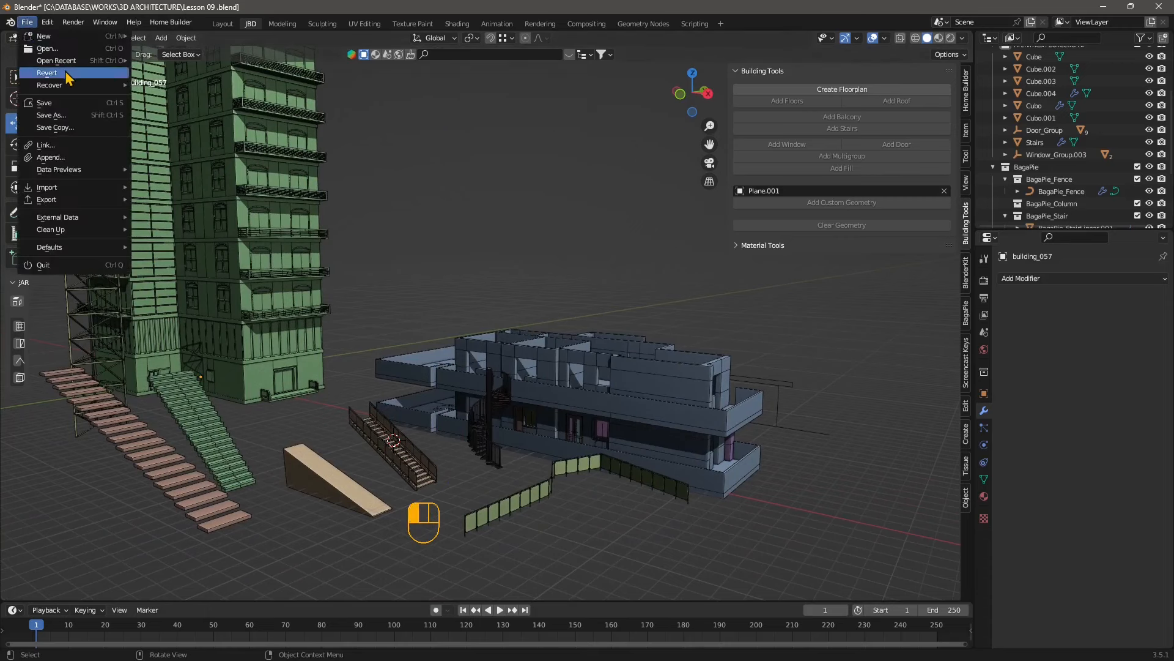
mouse_move(71, 61)
left_click(177, 60)
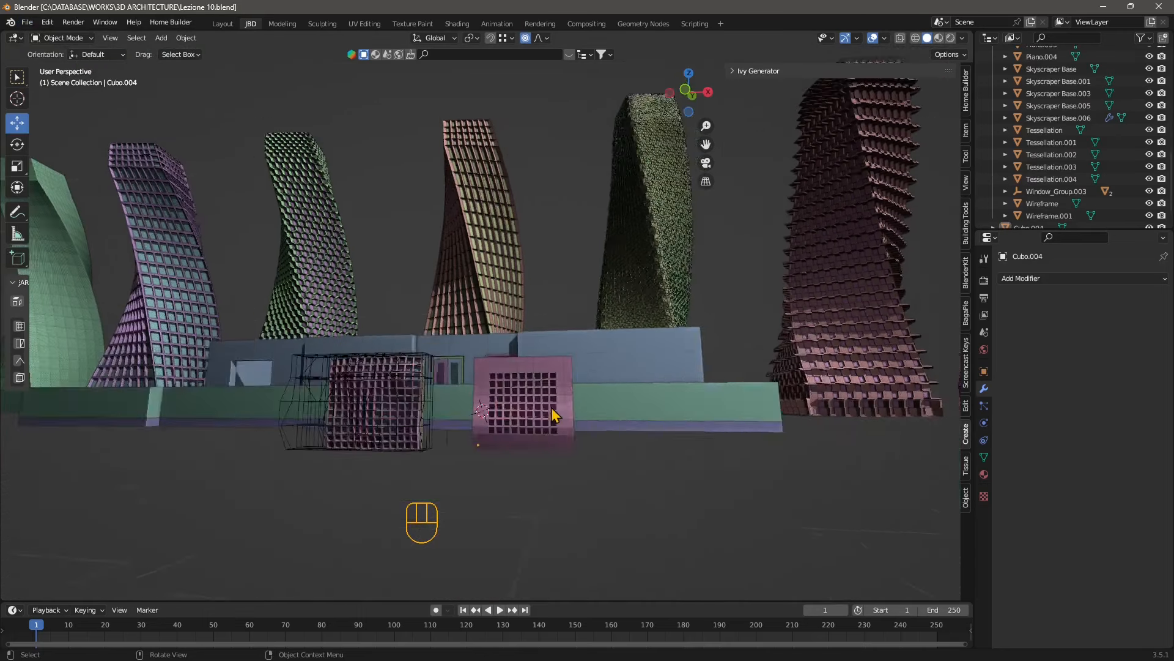
Examine the row of twisted skyscrapers, picking out the plain green base tower
scroll(551, 409, "down", 2)
middle_click_drag(553, 351, 532, 427)
scroll(536, 427, "down", 3)
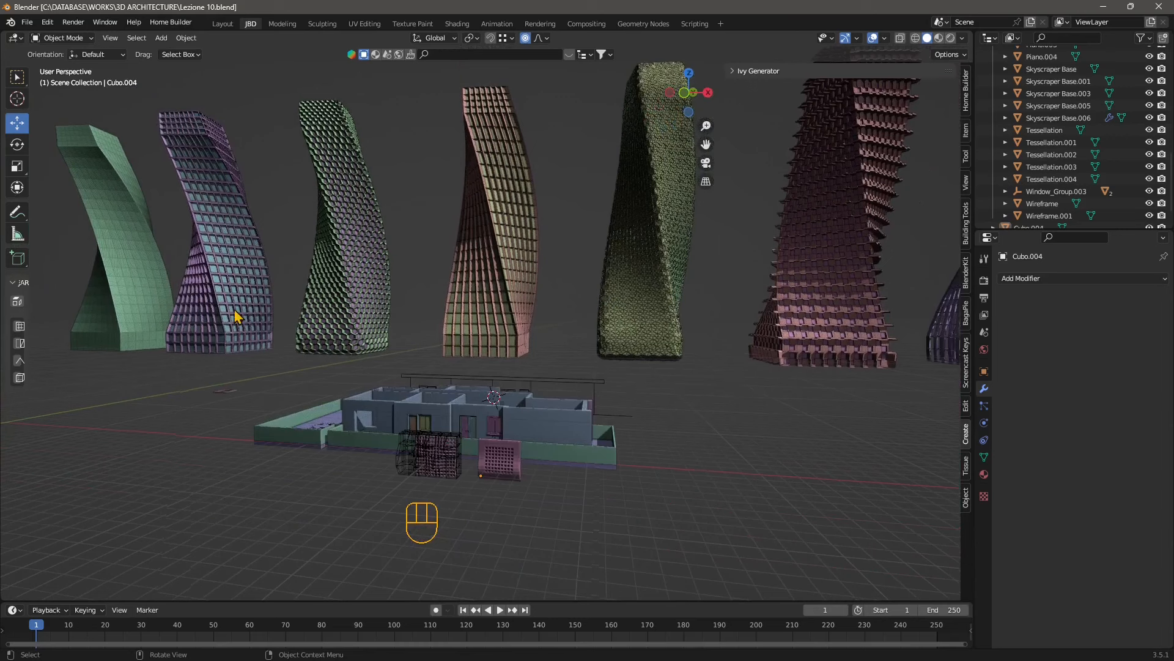
left_click(140, 313)
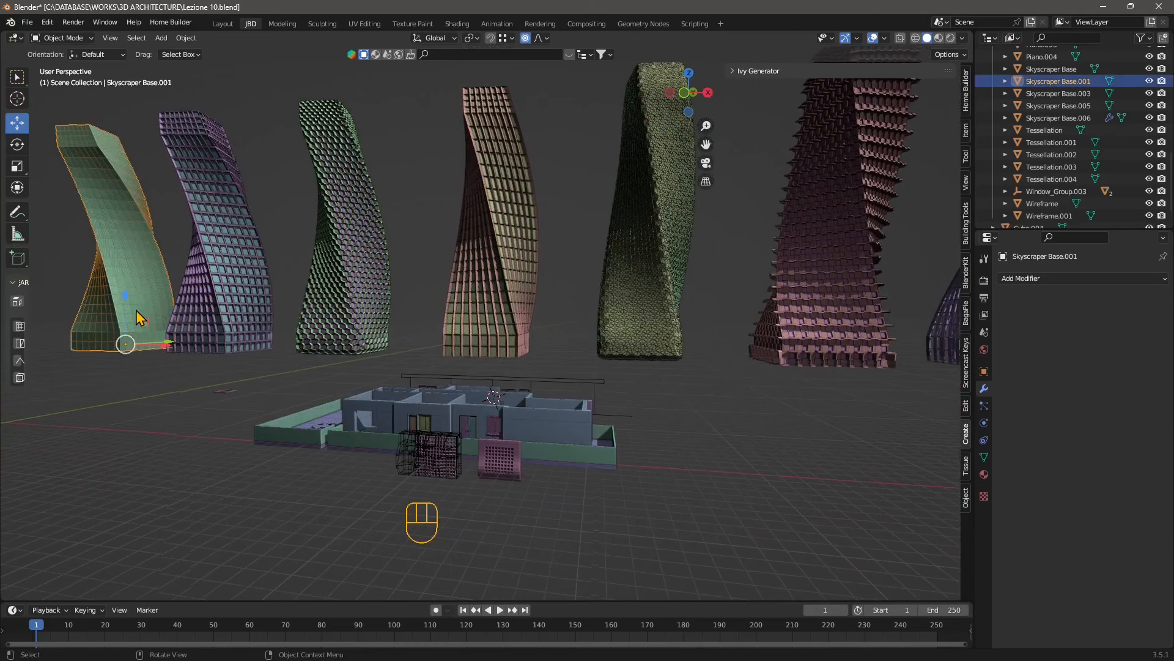
left_click(65, 317)
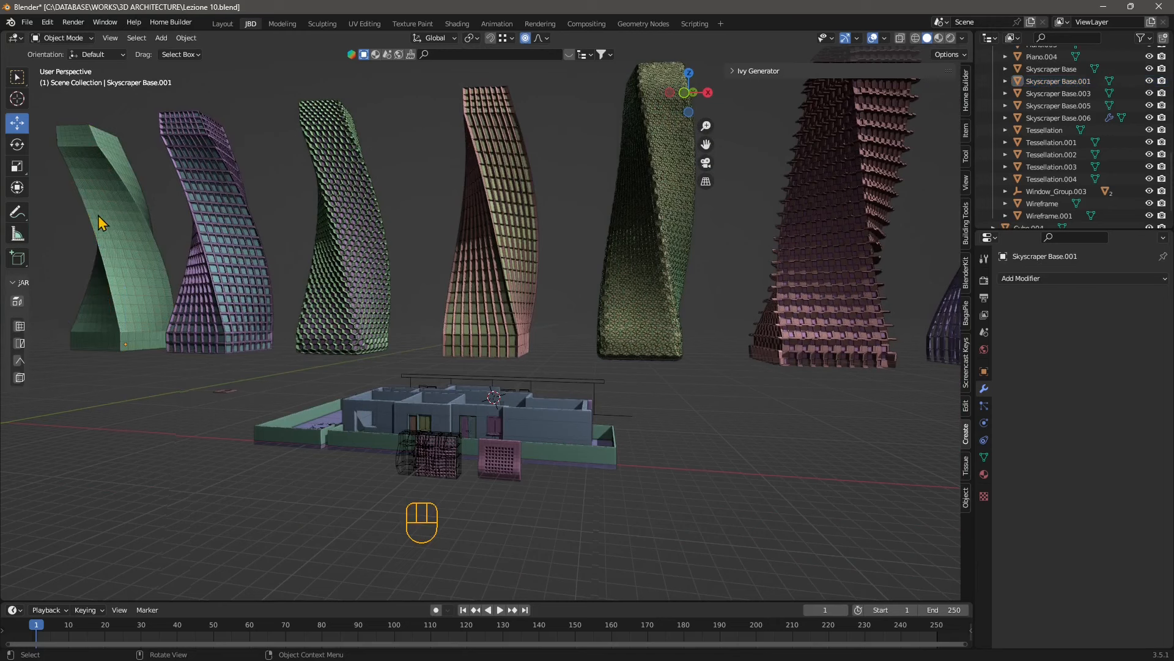
left_click(125, 239)
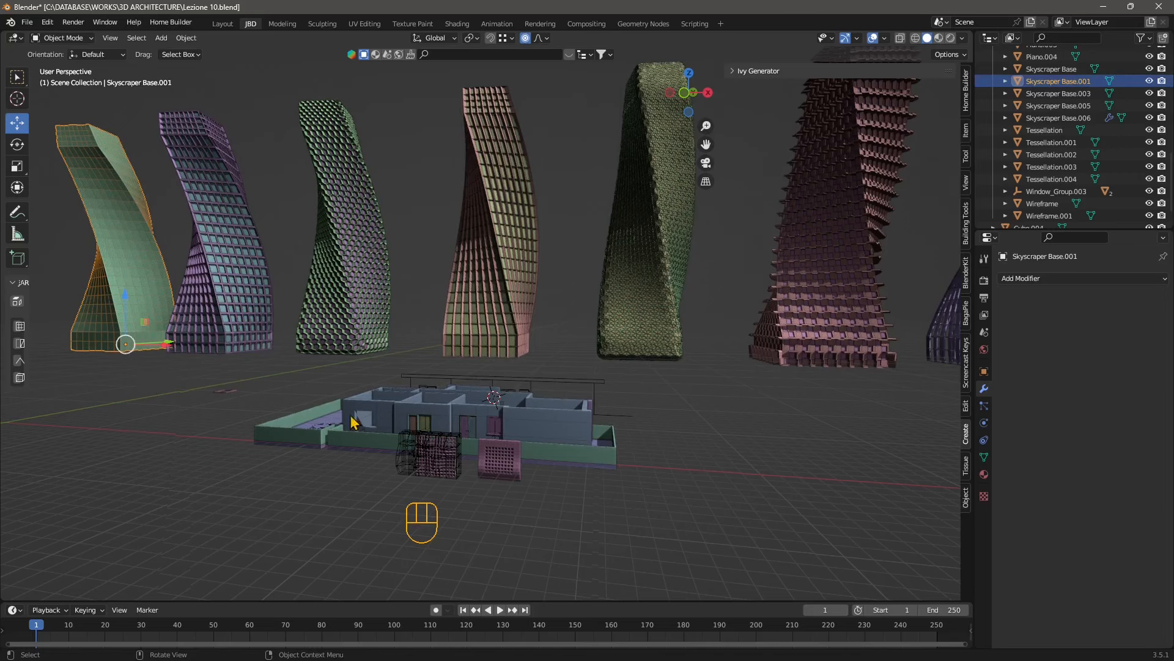
Identify the railing curve beside the house and the small flat plane behind it, then compare them with the towers
left_click(284, 427)
middle_click_drag(218, 429, 233, 472)
left_click(193, 310)
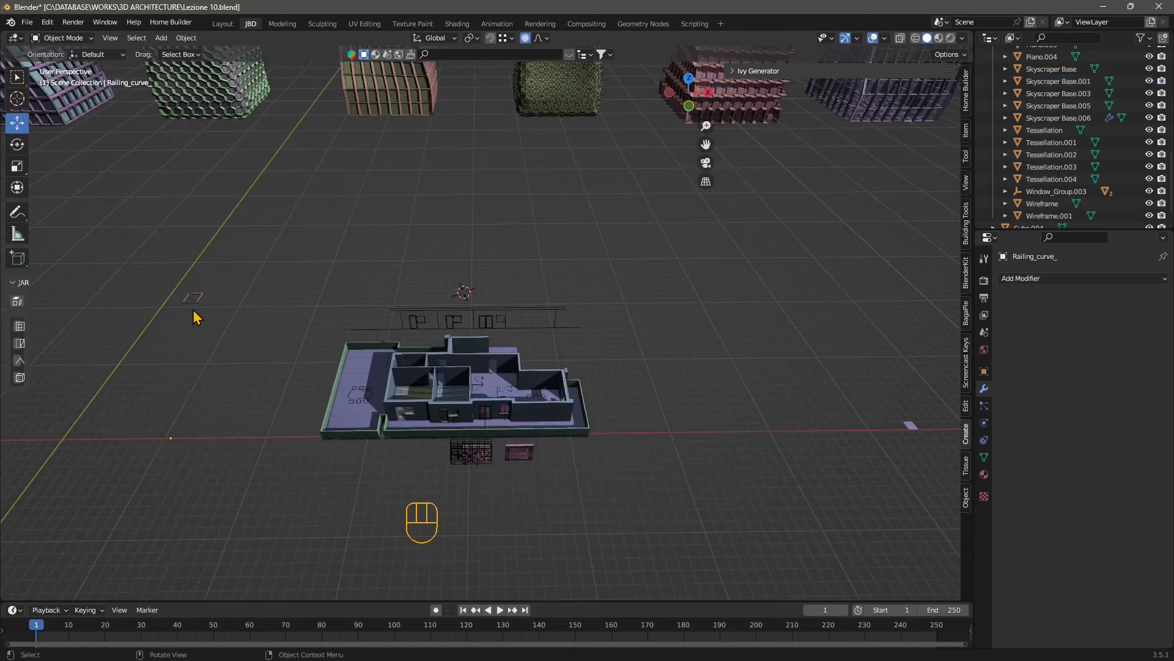
left_click(196, 302)
middle_click_drag(292, 403, 264, 383)
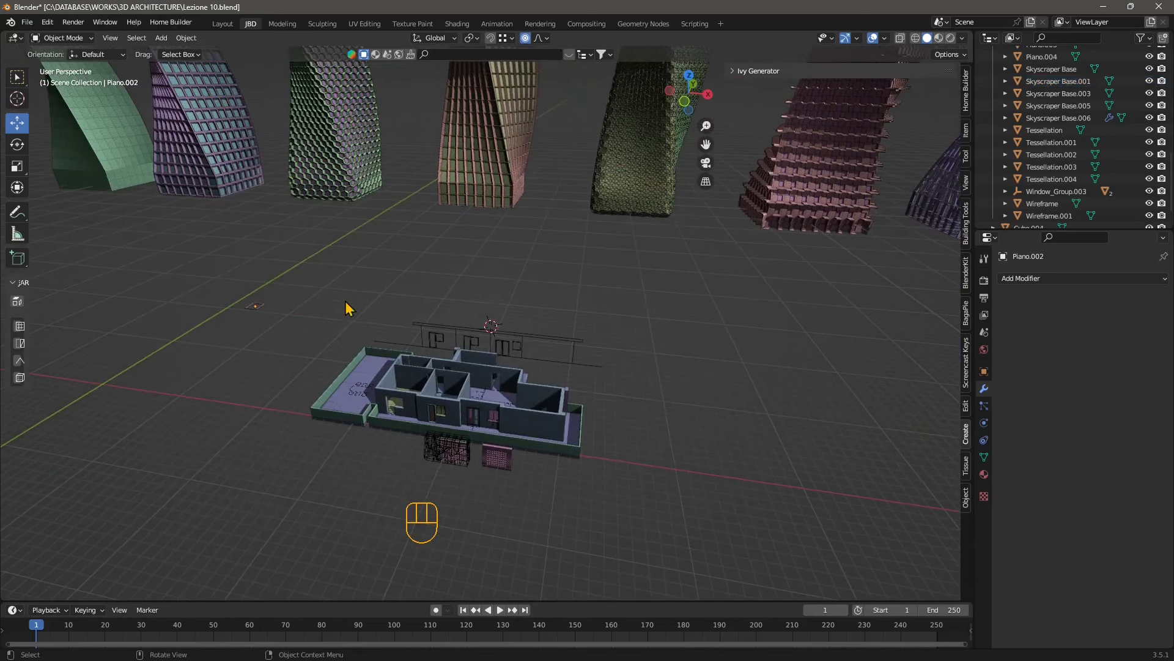
middle_click_drag(307, 332, 236, 332)
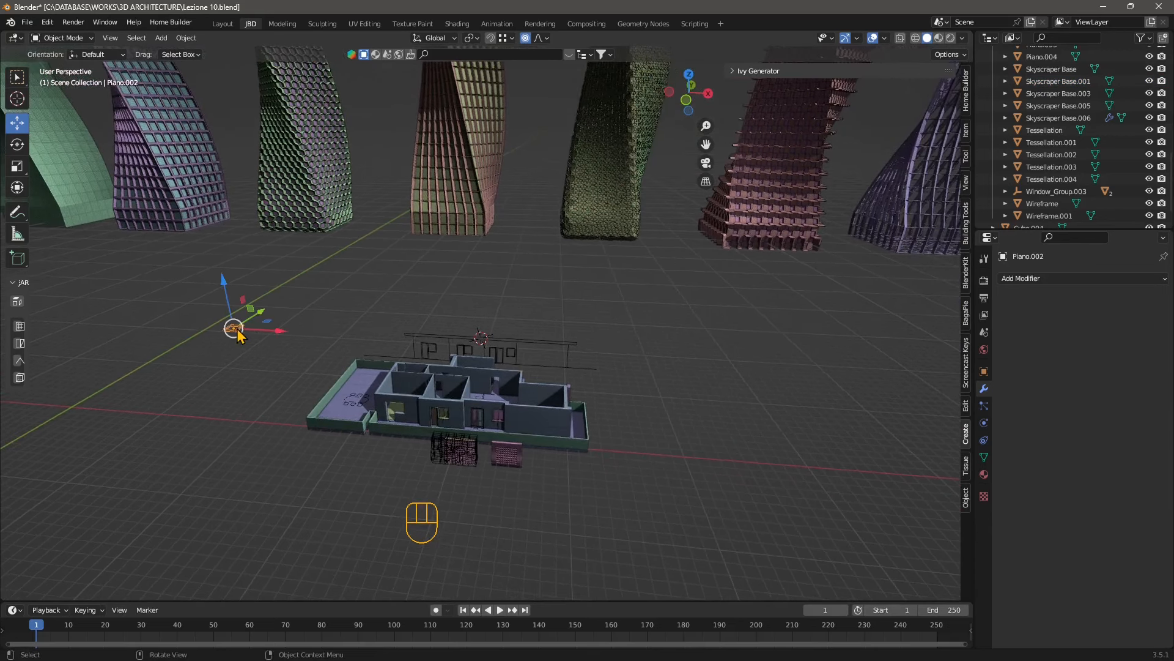
middle_click_drag(395, 328, 315, 149)
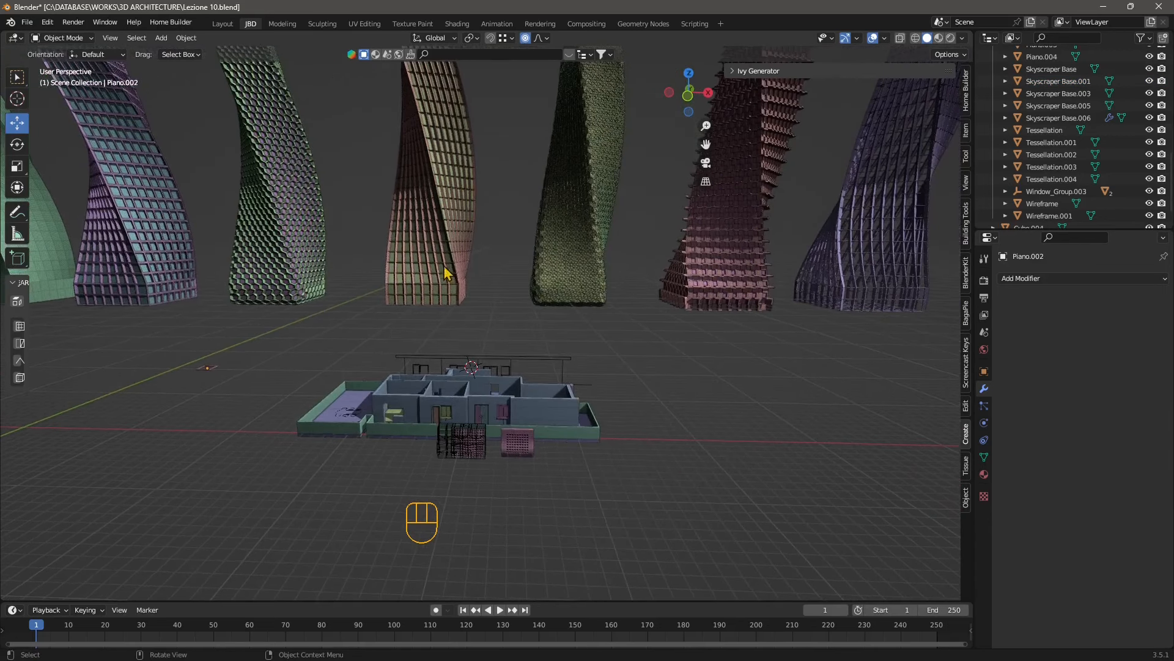
Inspect the pink gridded wireframe tower and the green tessellated tower next to it, ending with the green one selected
middle_click_drag(572, 314, 679, 263)
scroll(673, 267, "up", 4)
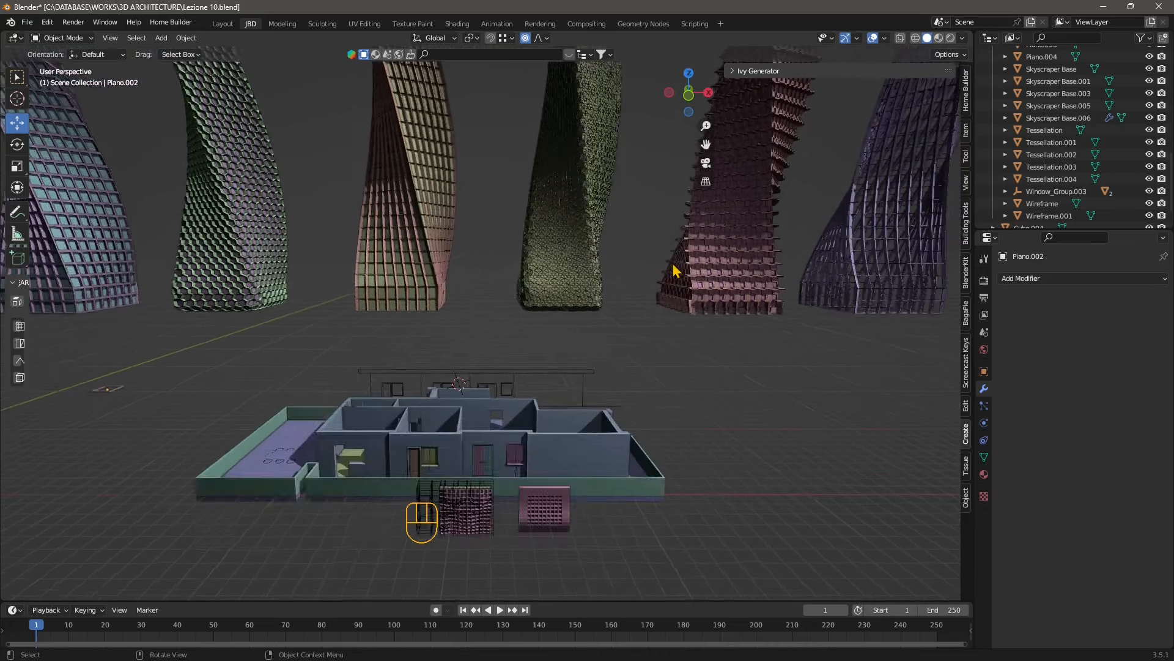
middle_click_drag(644, 308, 532, 202)
left_click(572, 292)
left_click(532, 202)
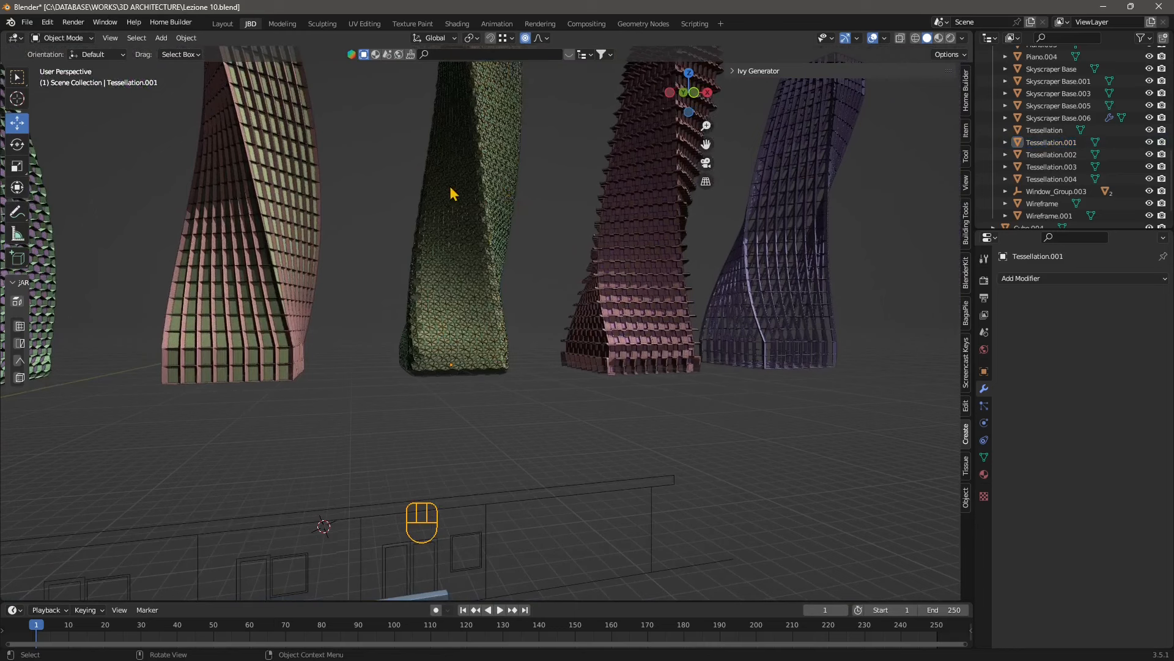
left_click(243, 283)
left_click(409, 241)
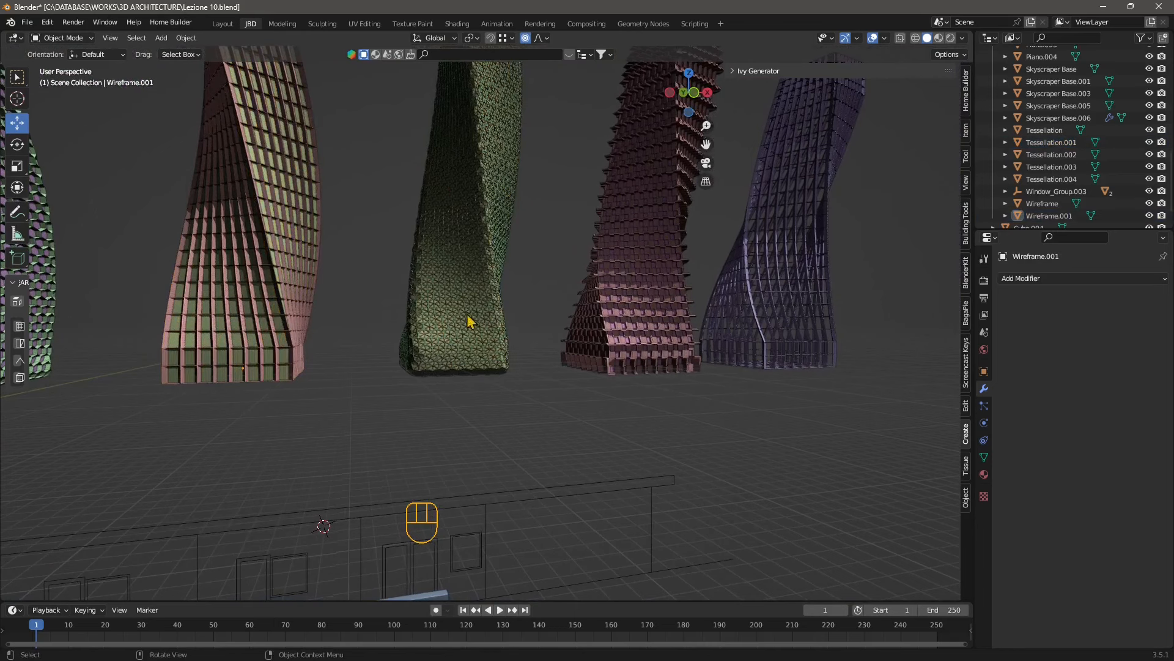
left_click(472, 332)
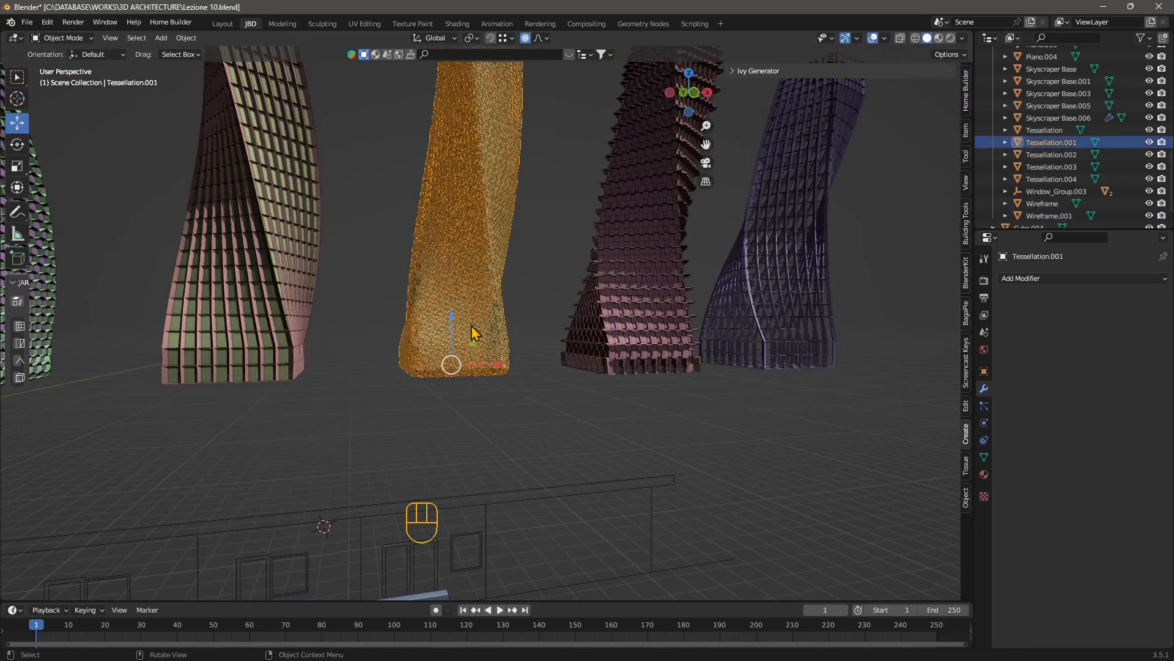
Frame the selected green tessellated tower in the view and deselect it
left_click(135, 38)
mouse_move(110, 38)
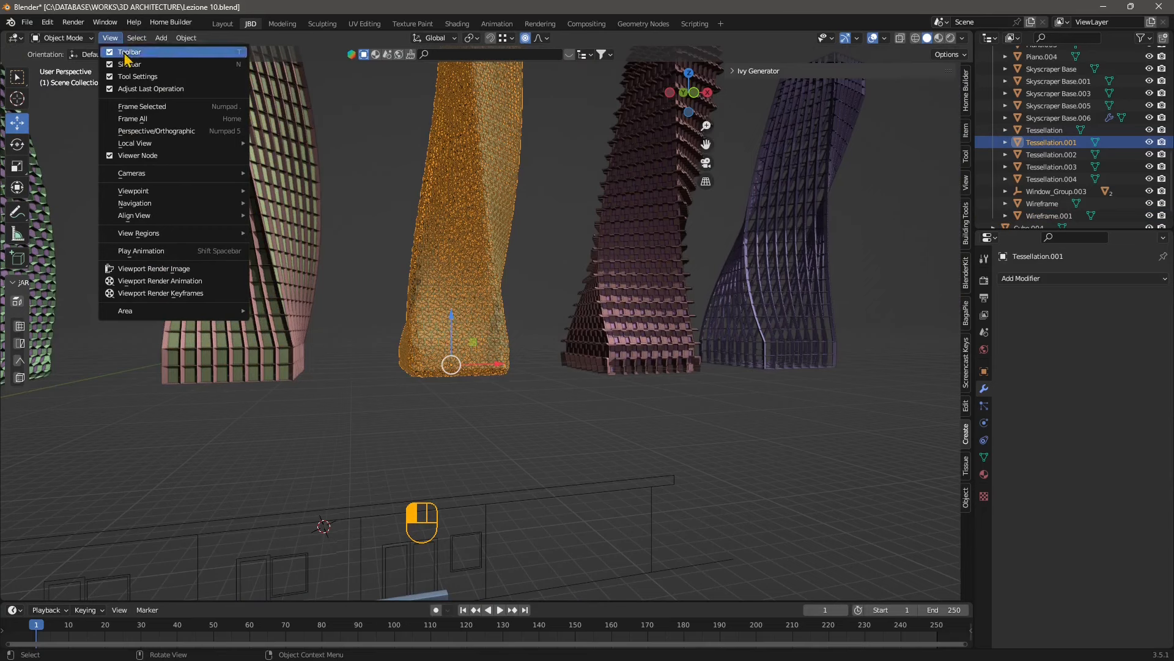
left_click(136, 109)
left_click(588, 390)
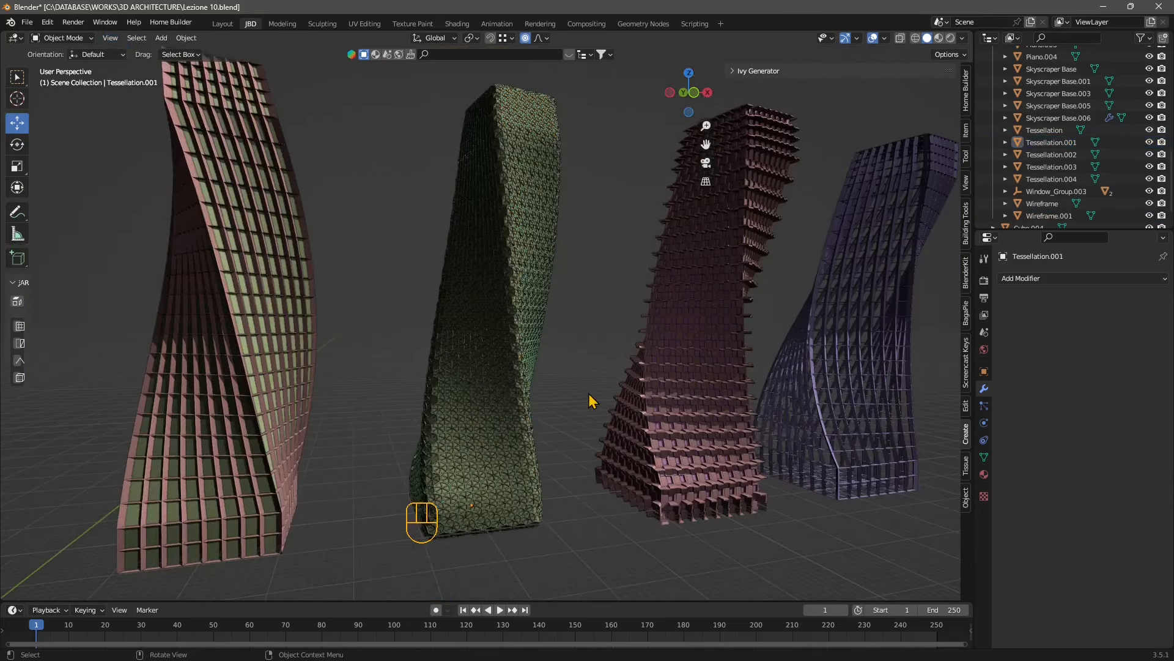
Inspect the facade of the pink tessellated tower with protruding panels up close
middle_click_drag(588, 391, 585, 410)
scroll(595, 391, "up", 3)
middle_click_drag(666, 409, 420, 343, "shift")
middle_click_drag(581, 420, 668, 422)
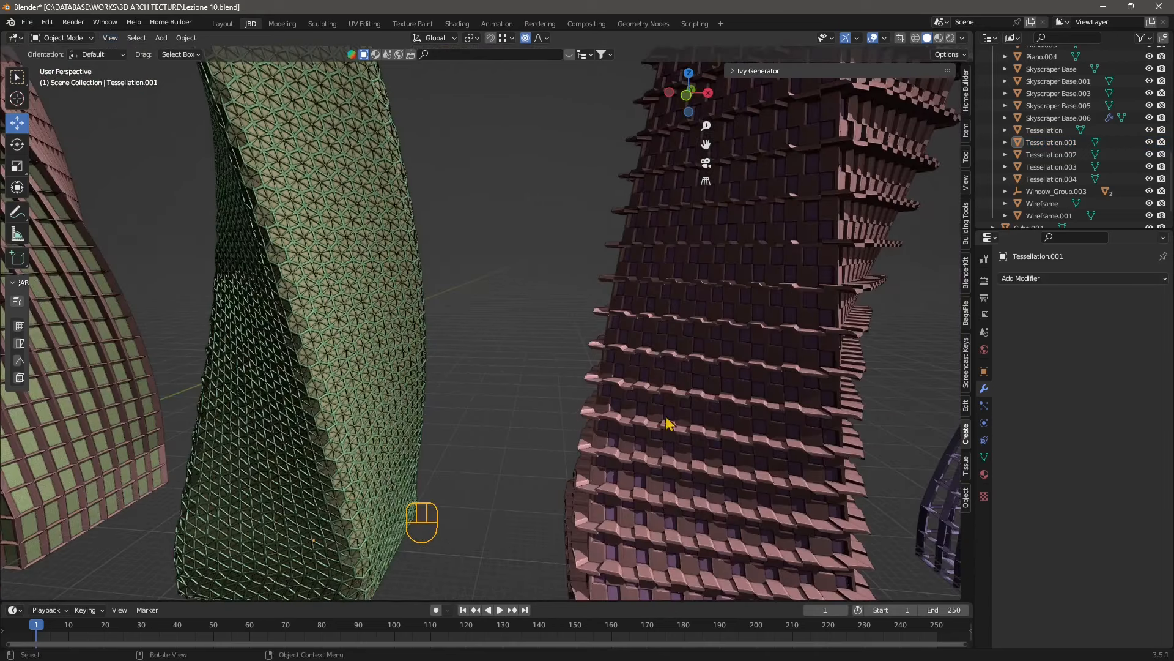
left_click(647, 378)
left_click(521, 395)
scroll(663, 394, "down", 3)
middle_click_drag(776, 420, 618, 385, "shift")
scroll(753, 275, "down", 2)
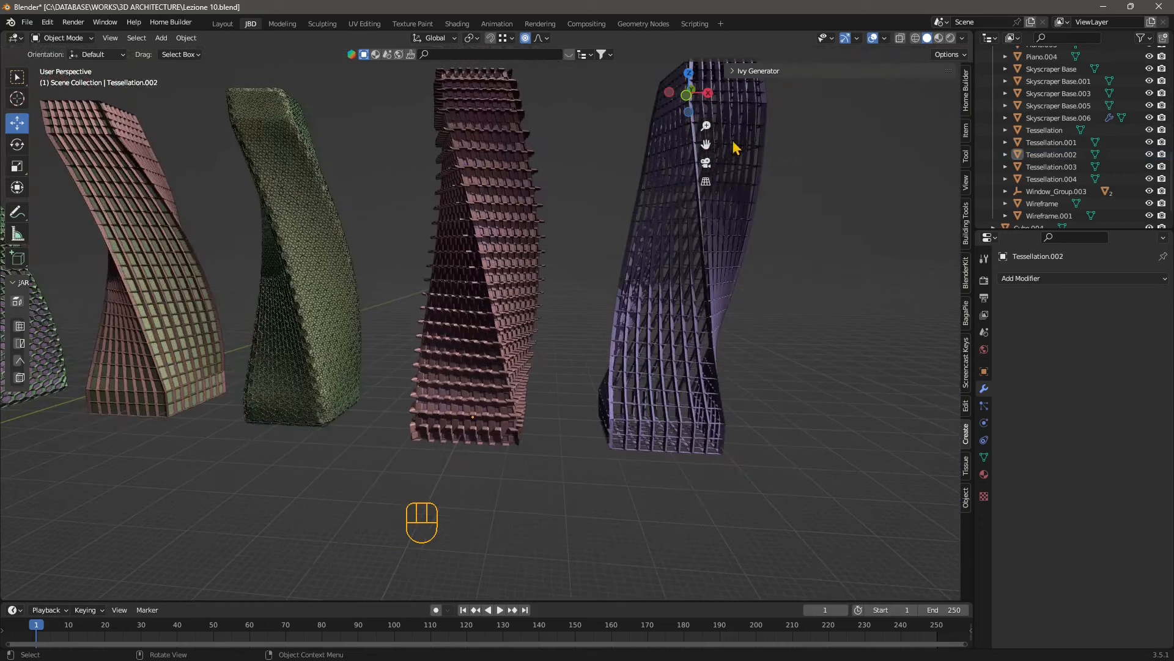
Check the wireframe modifier settings on the purple lattice tower and review the whole row of towers
left_click(706, 354)
left_click(781, 243)
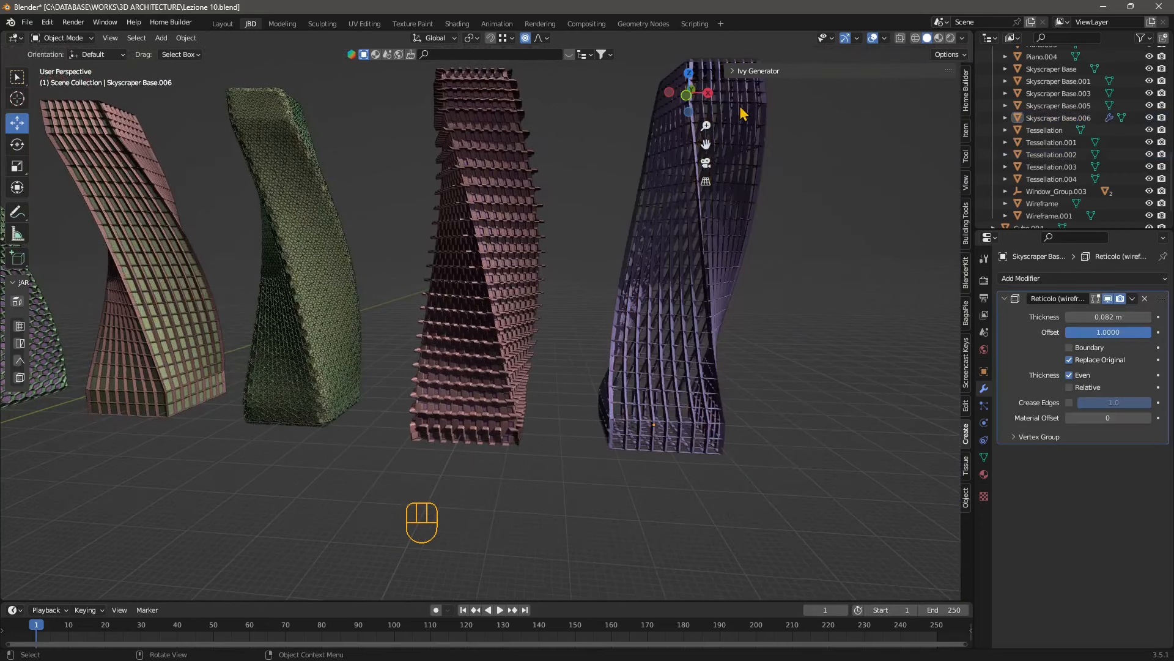
middle_click_drag(377, 453, 768, 410, "shift")
scroll(545, 446, "down", 2)
scroll(474, 411, "down", 4)
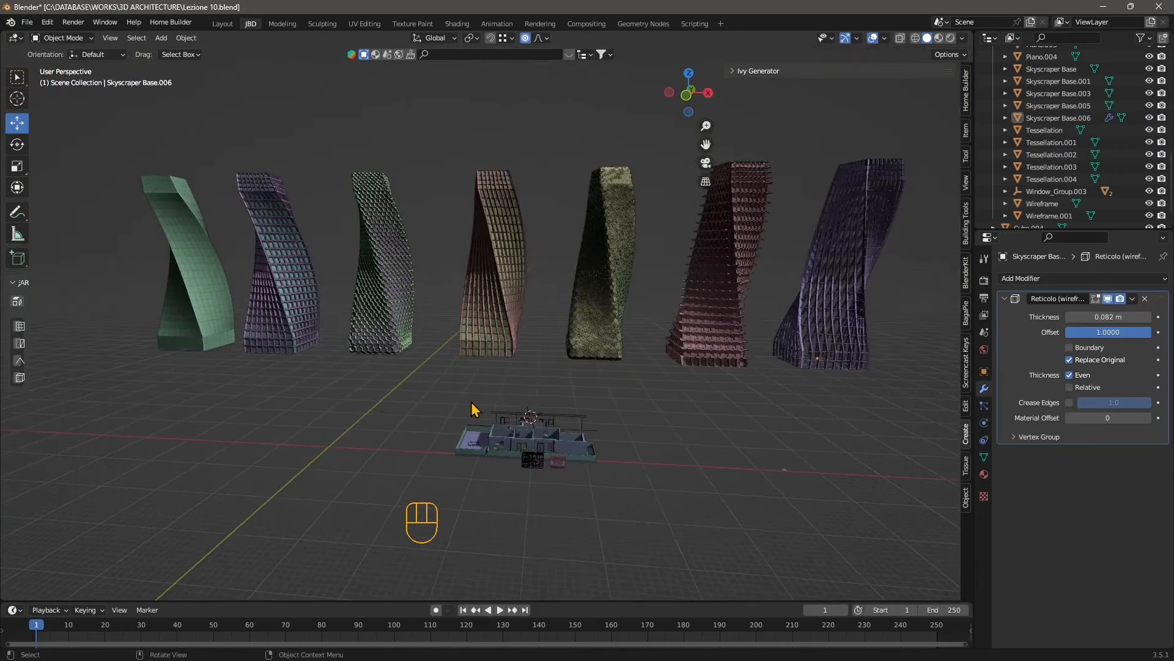
Examine the single-storey house's rooms, doors and windows and the patterned panels in front of it
middle_click_drag(474, 412, 465, 352, "shift")
scroll(465, 352, "up", 3)
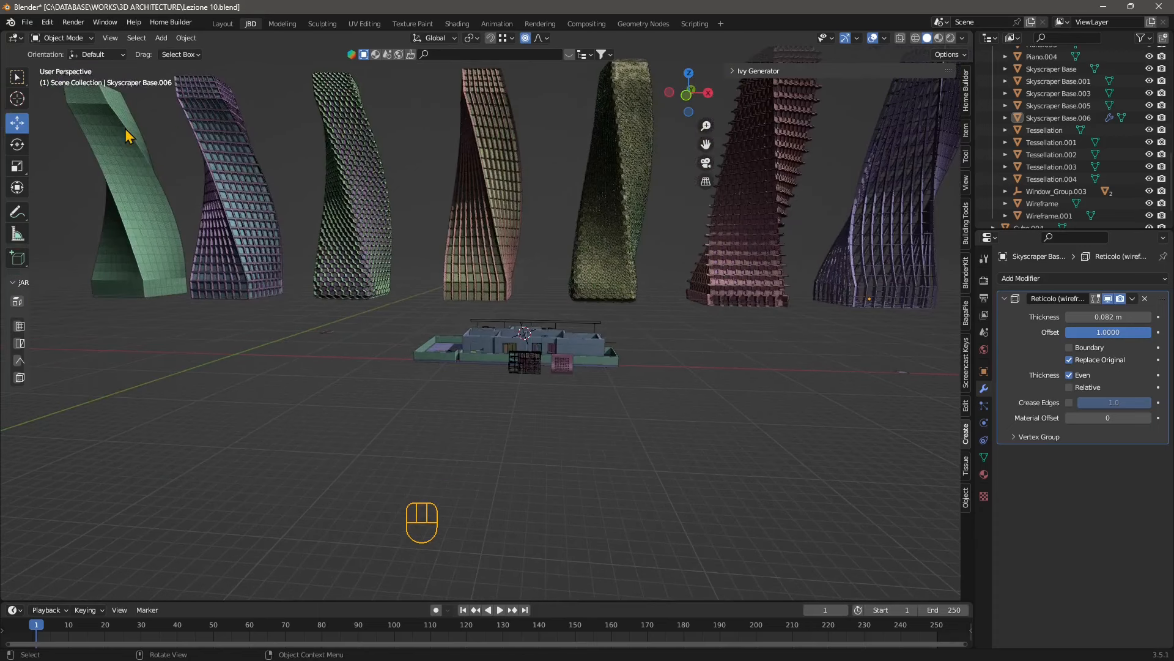
middle_click_drag(455, 327, 495, 461)
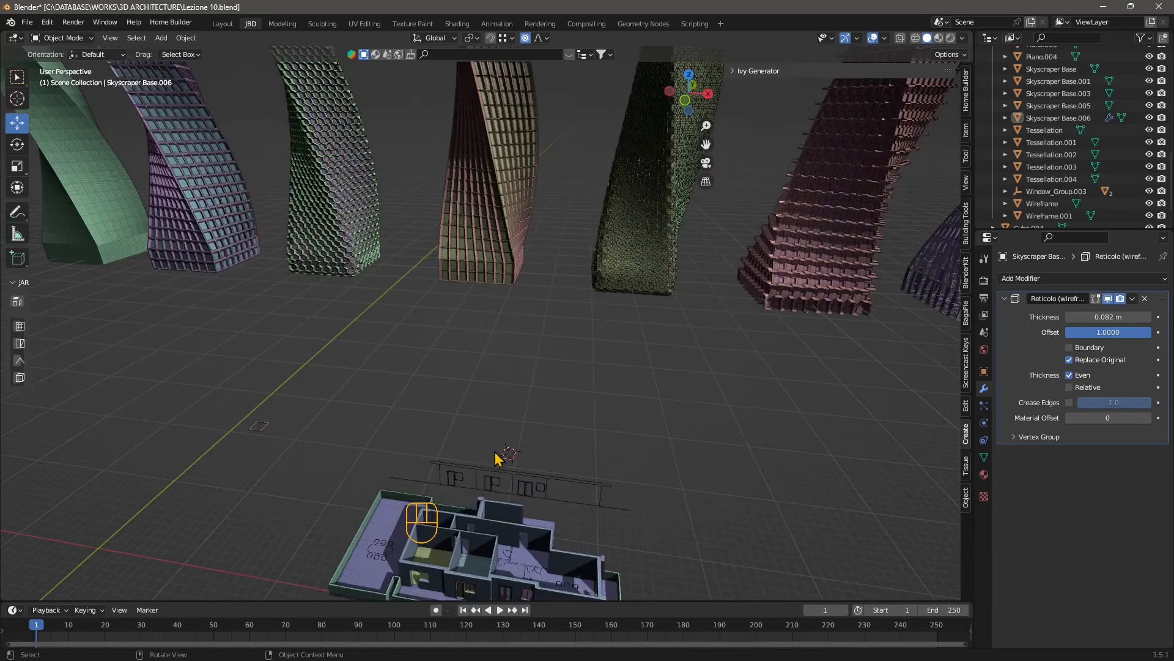
middle_click_drag(532, 401, 538, 355, "shift")
scroll(557, 313, "up", 2)
scroll(655, 202, "up", 2)
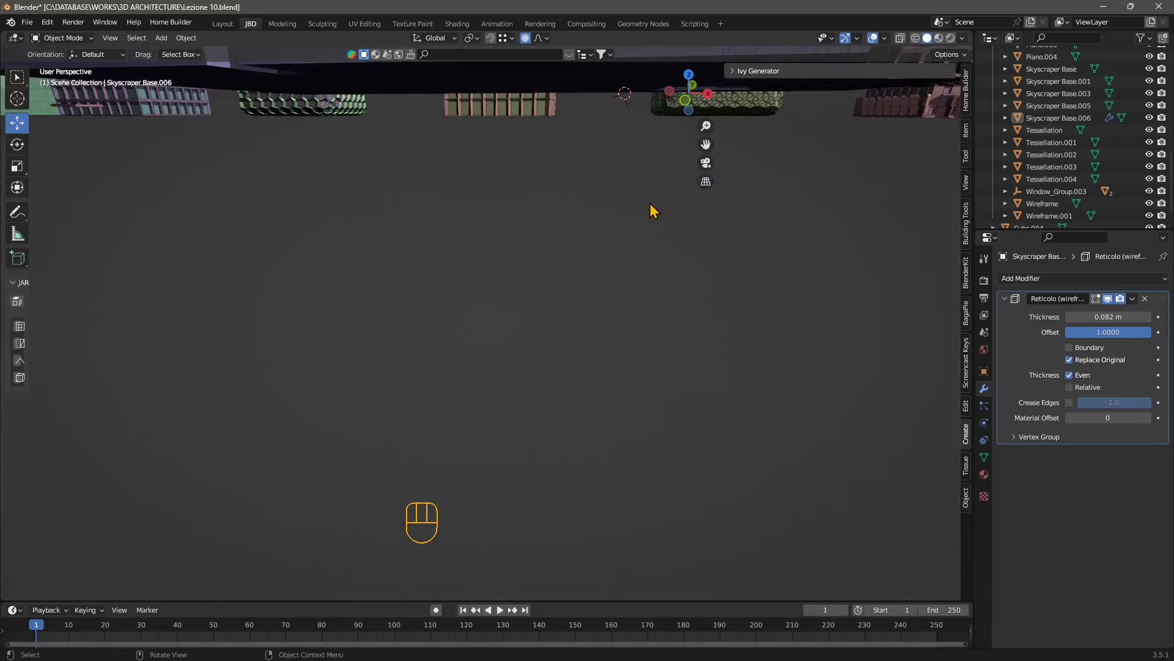
middle_click_drag(587, 236, 555, 263, "shift")
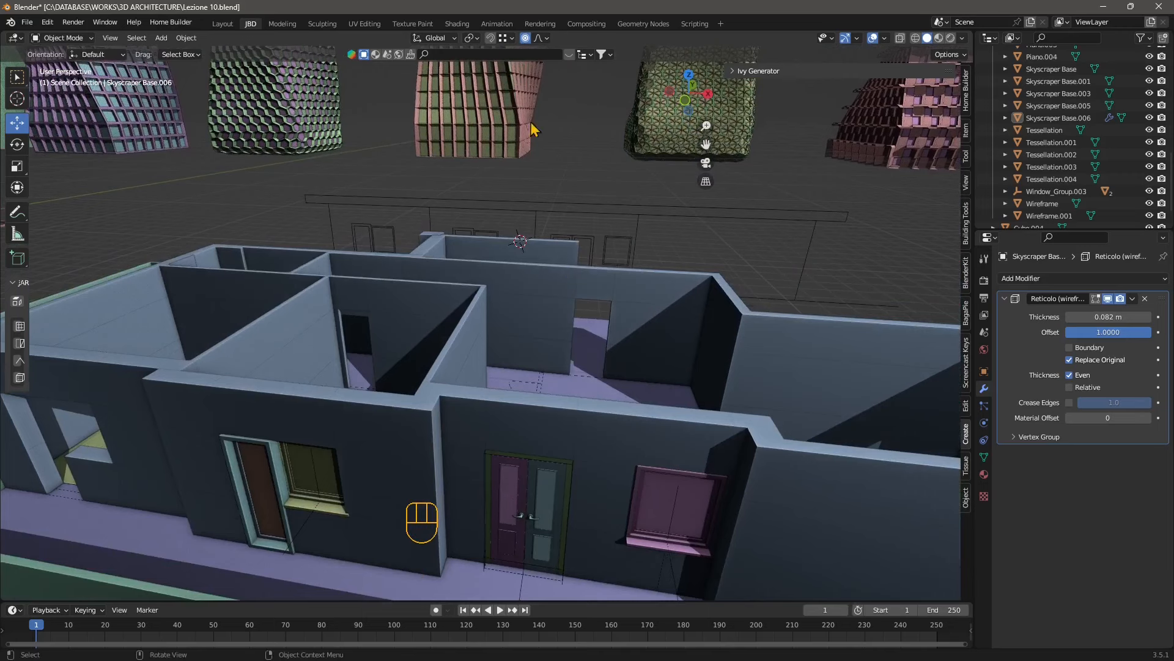
scroll(499, 434, "down", 5)
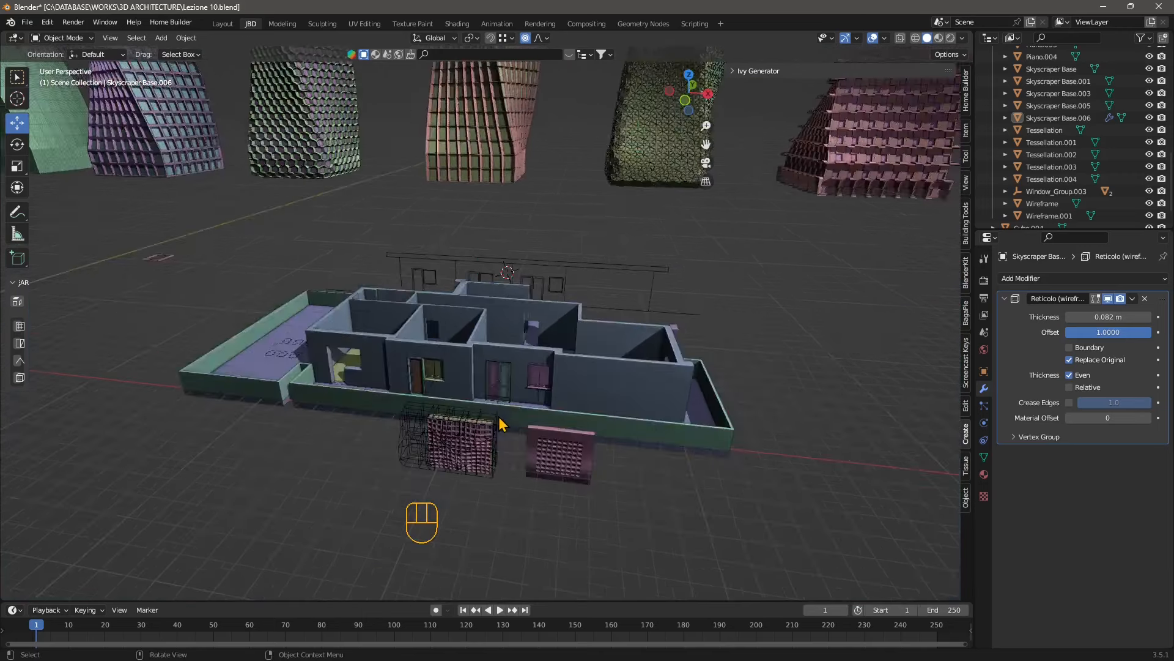
scroll(495, 443, "up", 5)
scroll(495, 448, "down", 5)
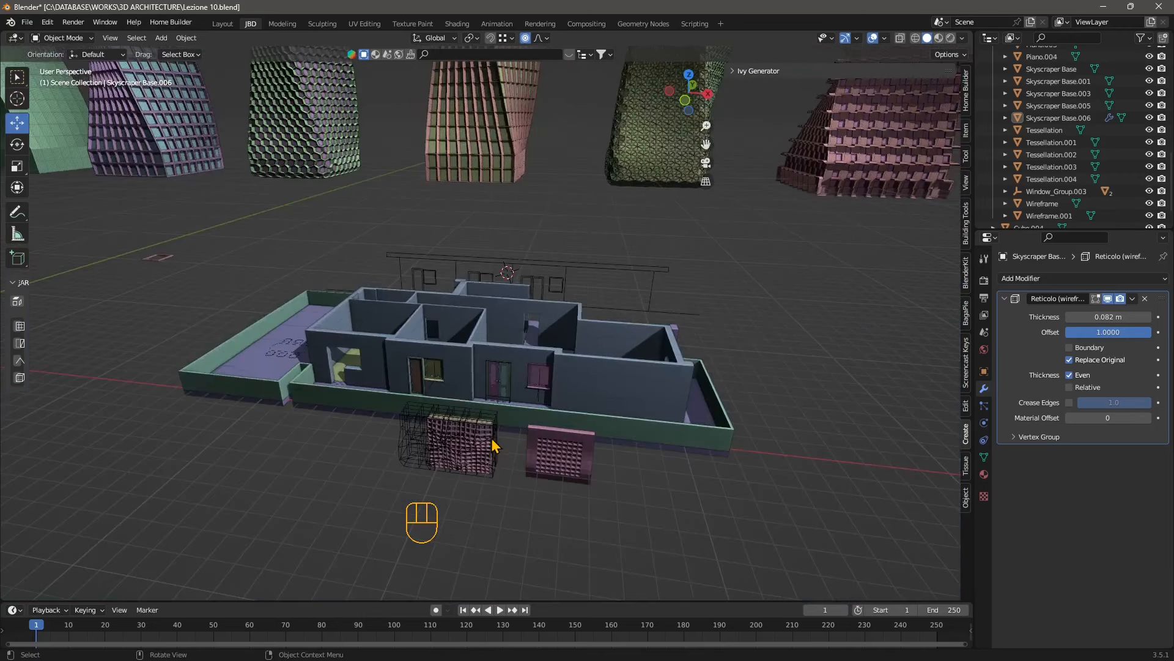
Select the flat pink perforated panel in front of the house and frame it in the view
middle_click_drag(493, 446, 494, 428)
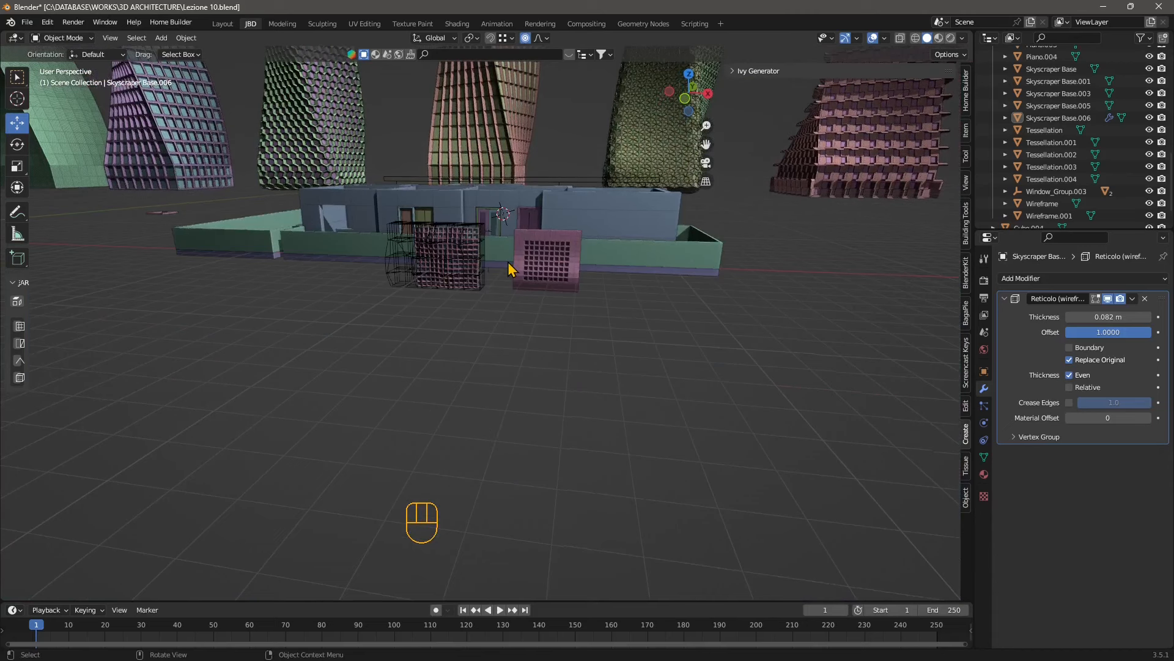
left_click(541, 269)
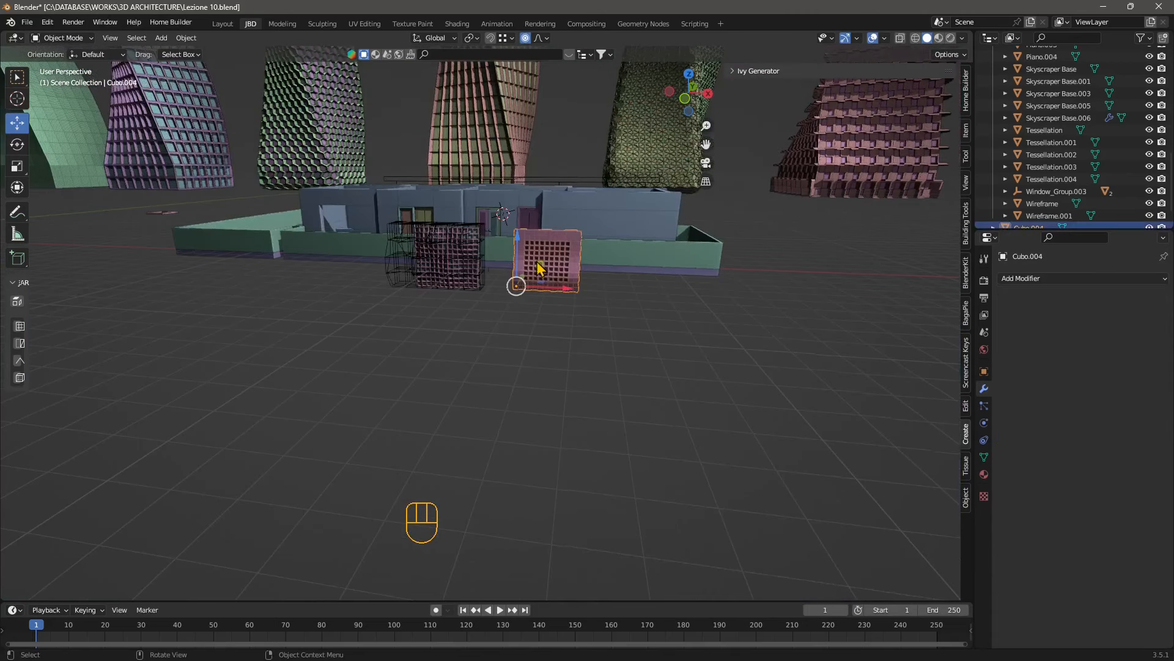
middle_click_drag(498, 420, 307, 333, "shift")
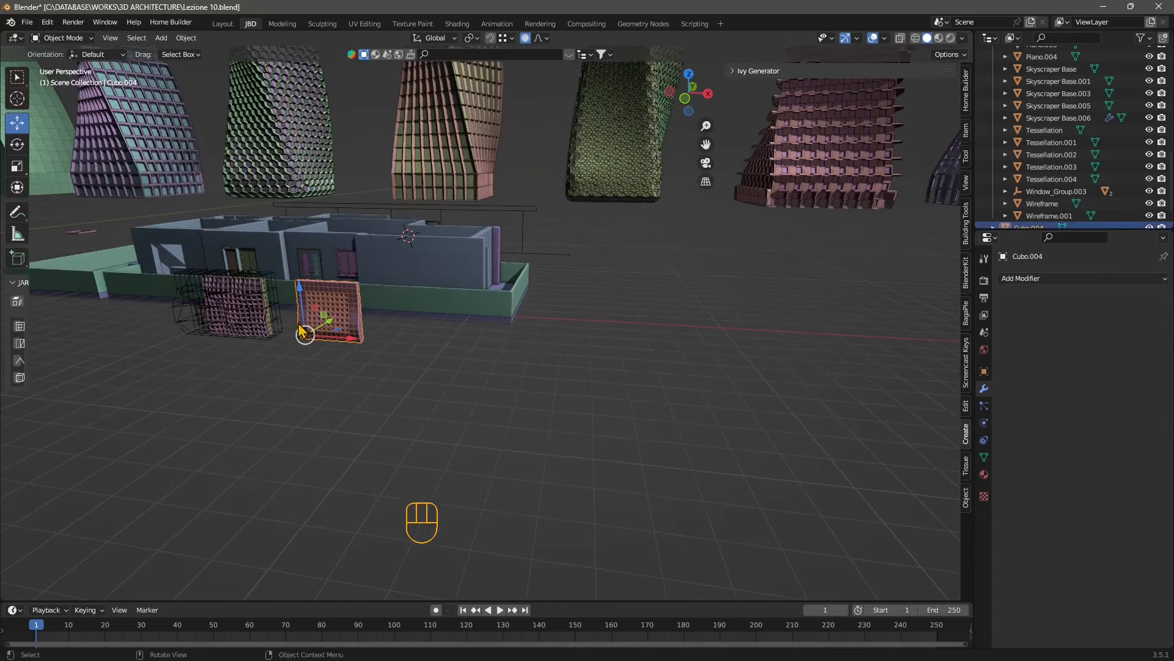
left_click(110, 40)
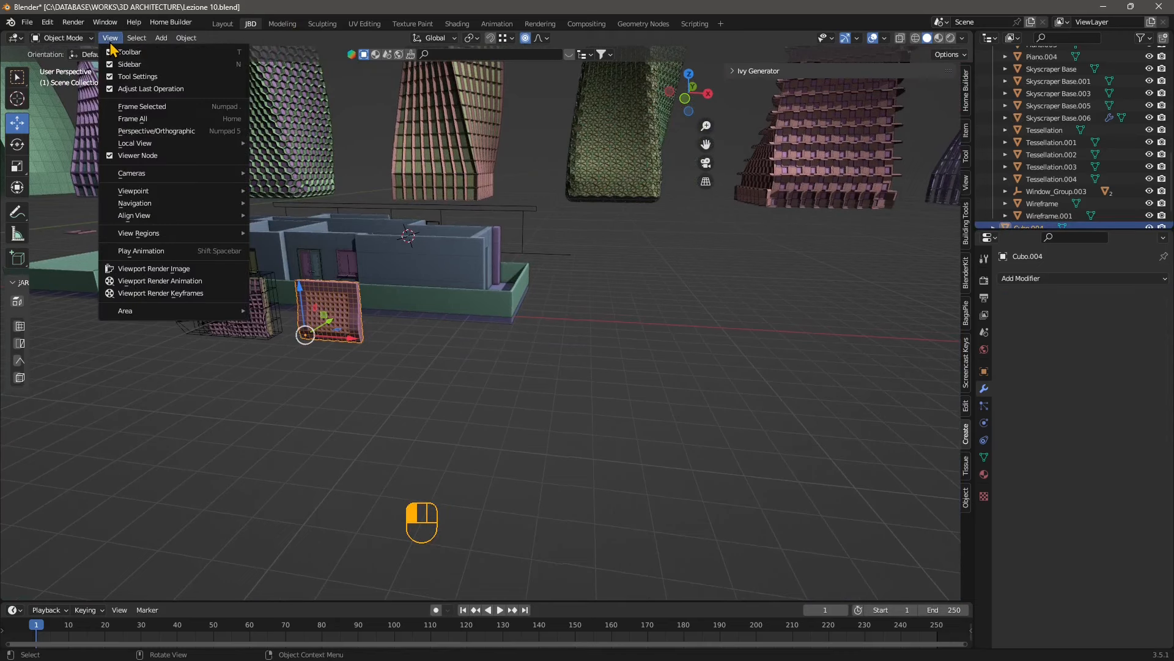
left_click(133, 113)
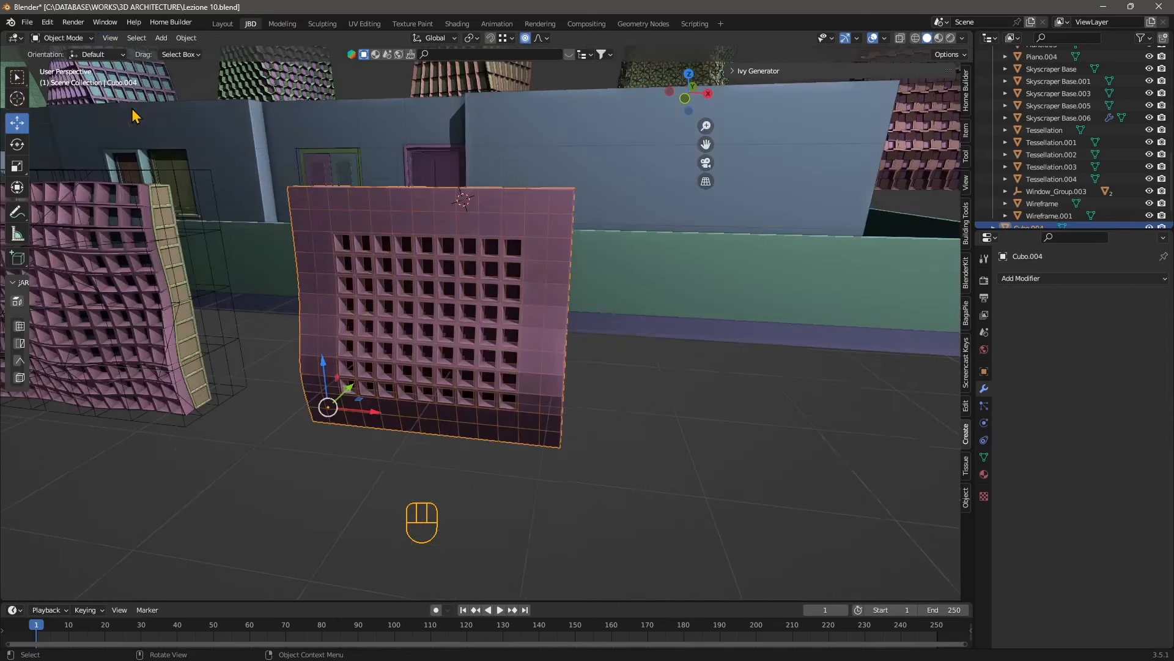
Examine the warped pink grid panel beside the perforated one, selecting the panel and its surrounding lattice cage
middle_click_drag(314, 293, 636, 323, "shift")
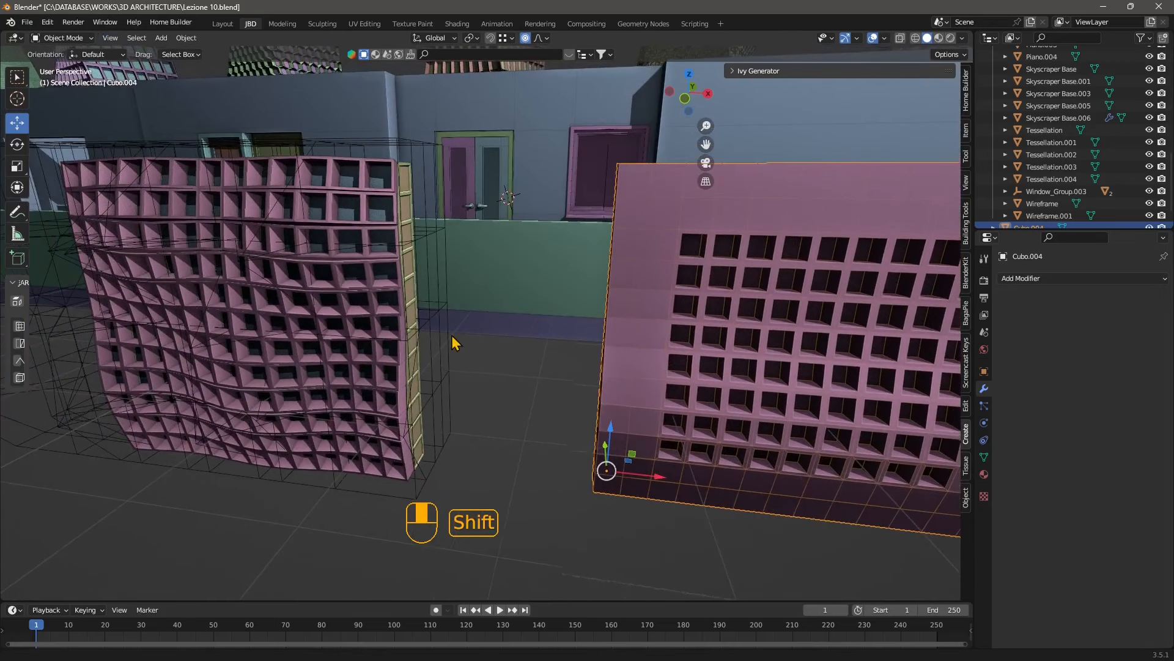
left_click(312, 268)
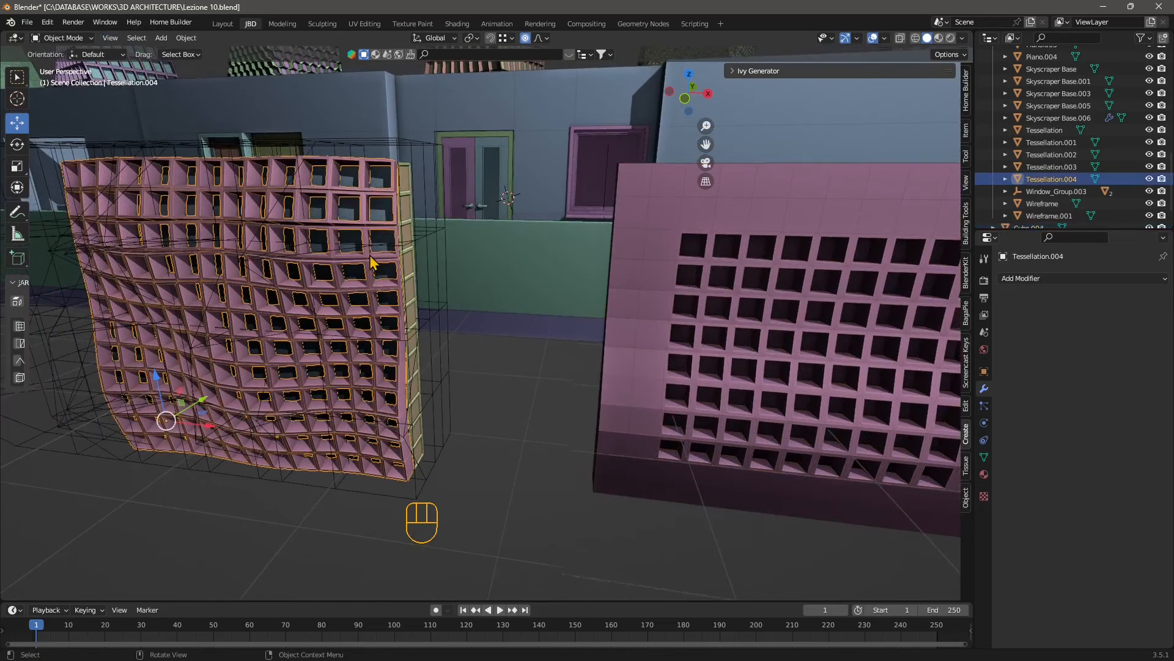
left_click(423, 153)
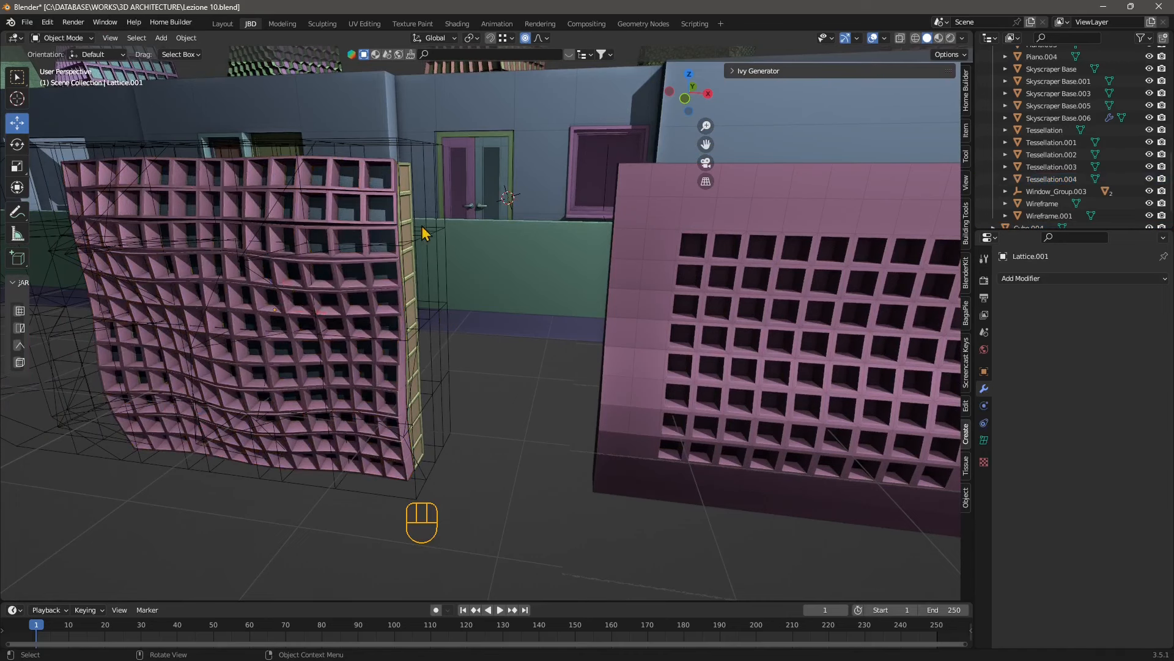
scroll(403, 332, "down", 5)
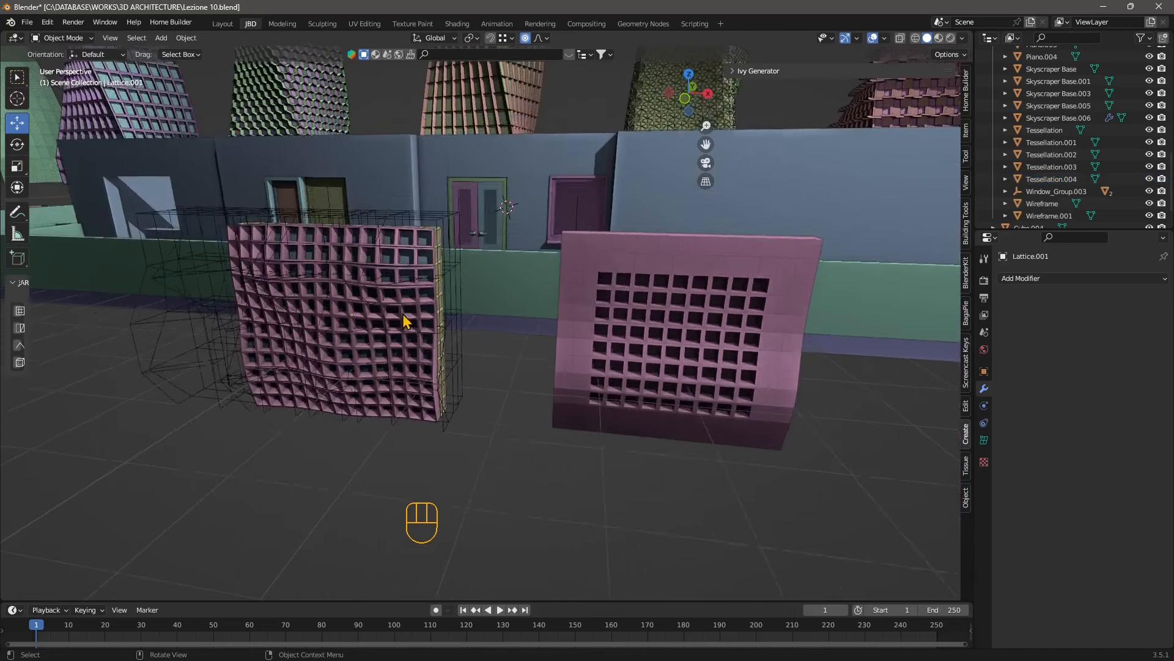
Select the plain green twisted tower at the end of the row and view the empty ground before it
middle_click_drag(287, 335, 244, 307)
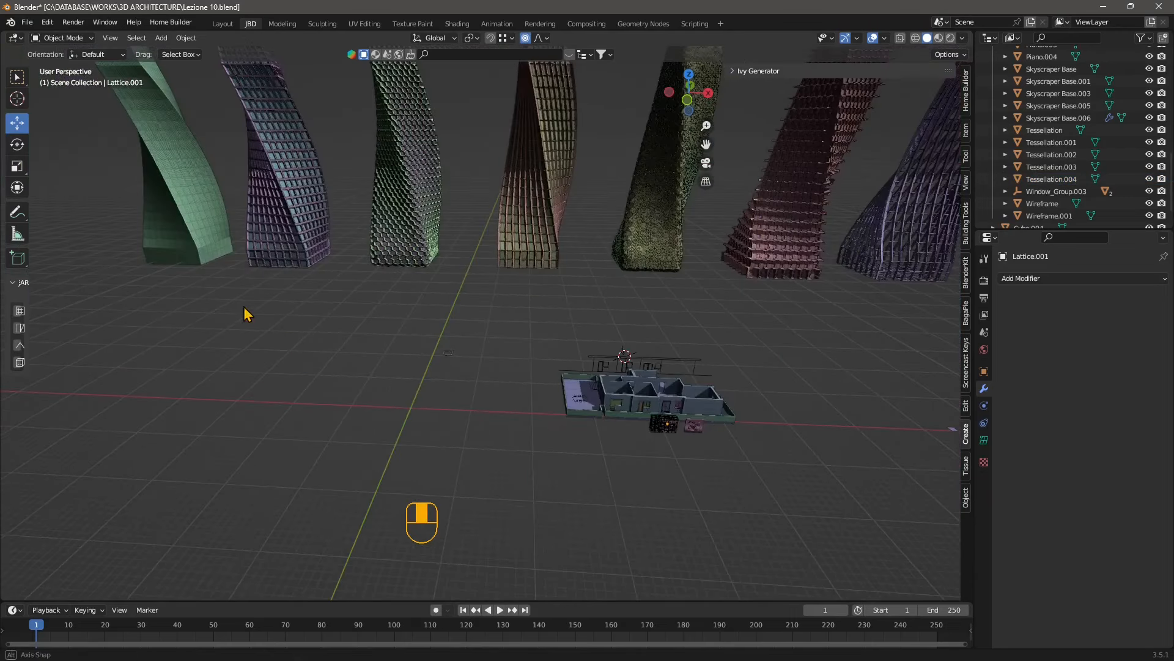
left_click(199, 250)
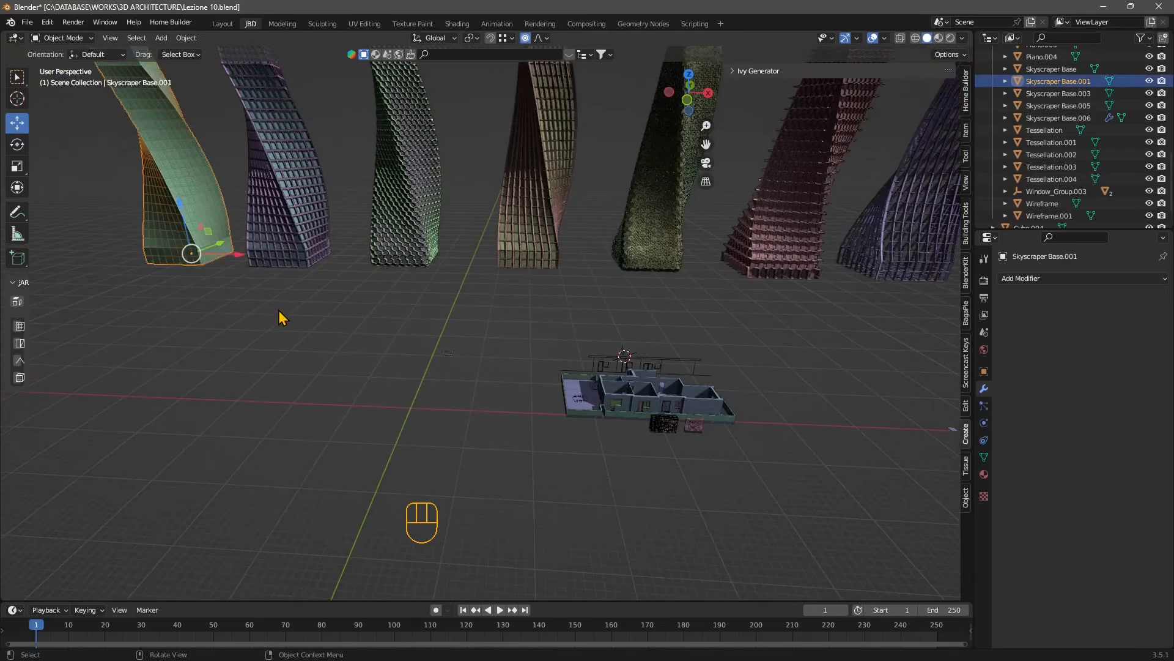
scroll(281, 318, "down", 2)
middle_click_drag(298, 381, 332, 156, "shift")
scroll(405, 165, "up", 1)
middle_click_drag(592, 382, 394, 178)
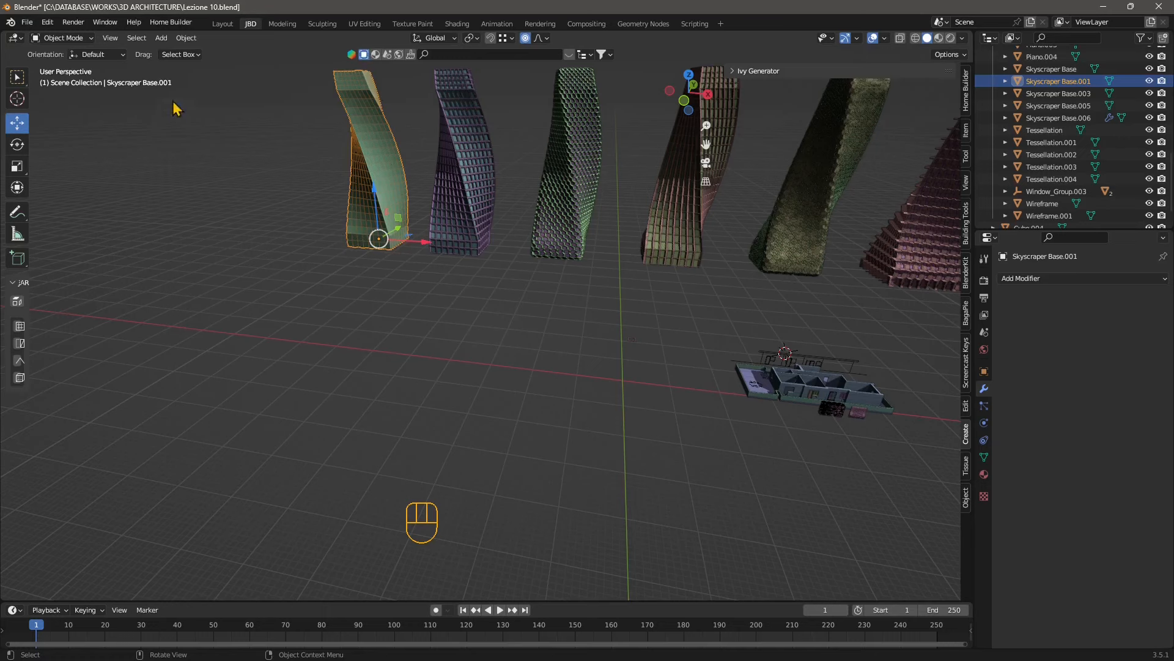
Add a cube and move it -47.065 m along X and -20.184 m along Y onto the open ground beside the house
left_click(161, 37)
mouse_move(183, 69)
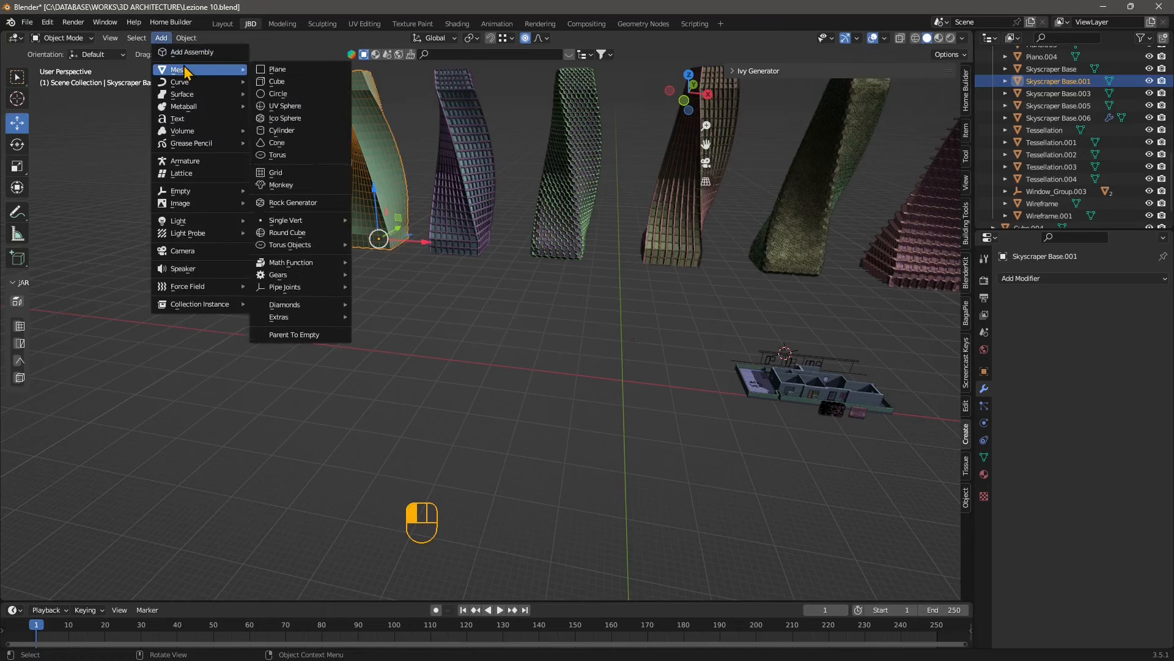
left_click(285, 84)
middle_click_drag(738, 431, 580, 406, "shift")
left_click_drag(624, 348, 424, 342)
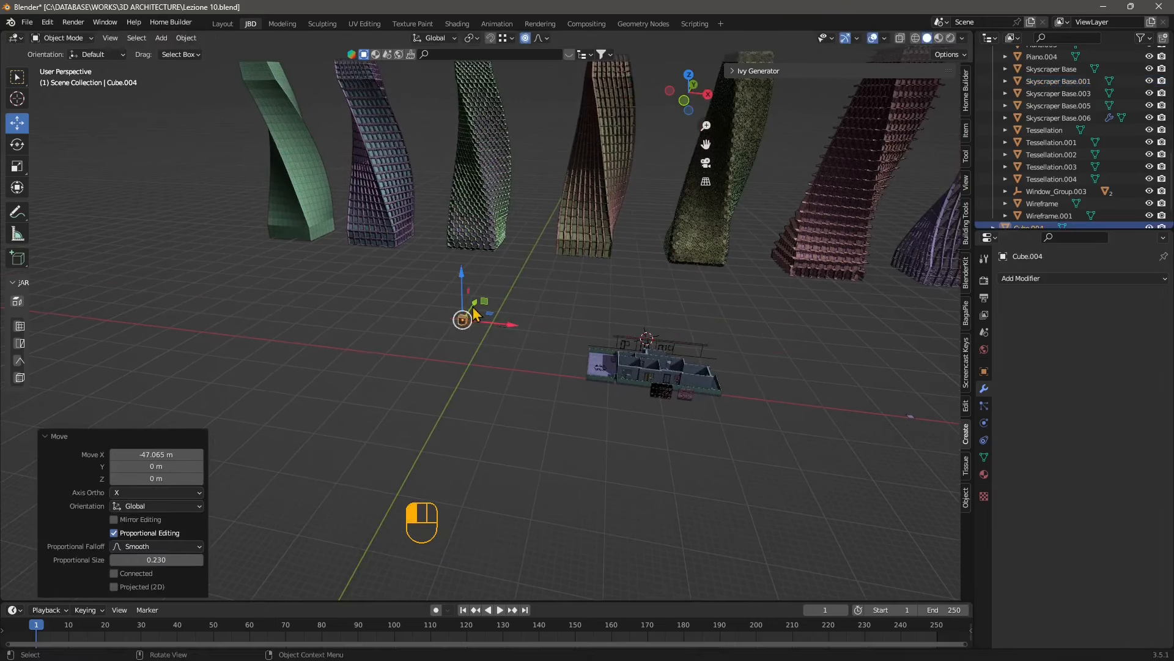
left_click_drag(476, 309, 453, 351)
middle_click_drag(380, 252, 404, 253)
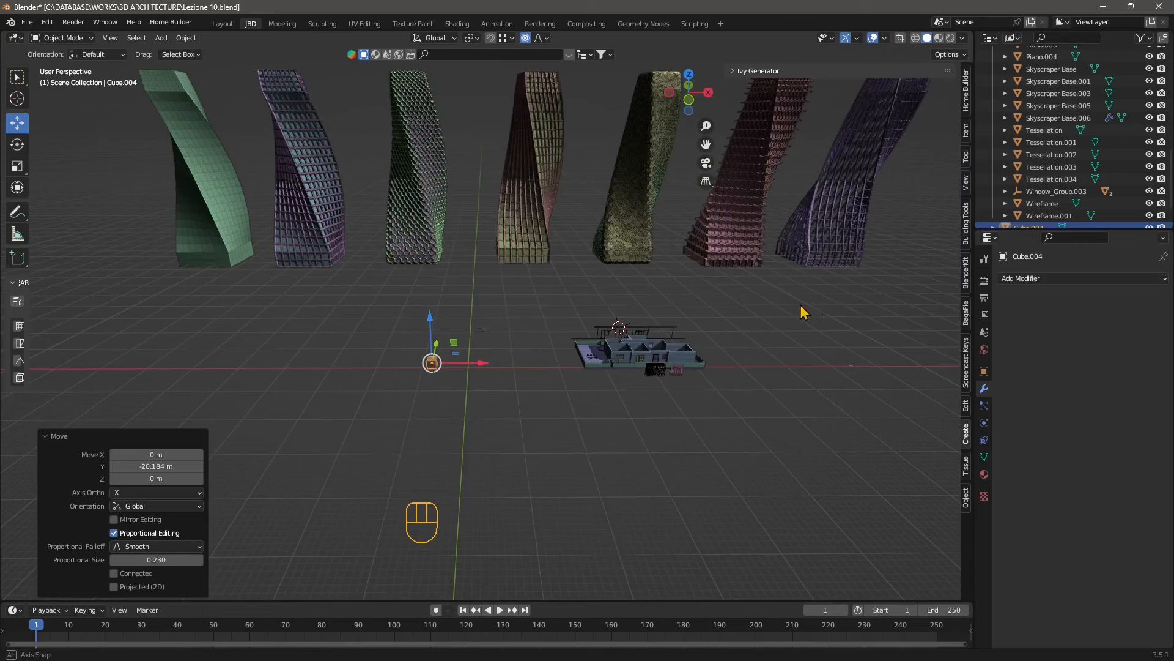
Hide all the patterned twisted towers, keeping only the plain green one
middle_click_drag(808, 309, 838, 287)
left_click_drag(918, 208, 287, 287)
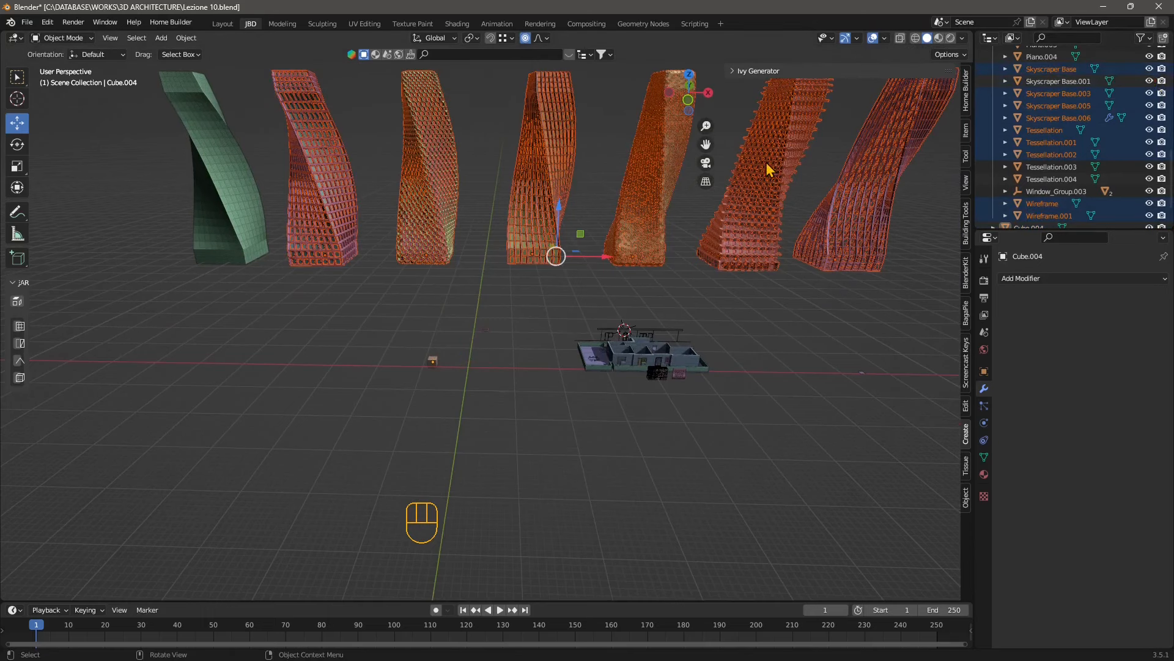
key("h")
middle_click_drag(419, 298, 433, 370)
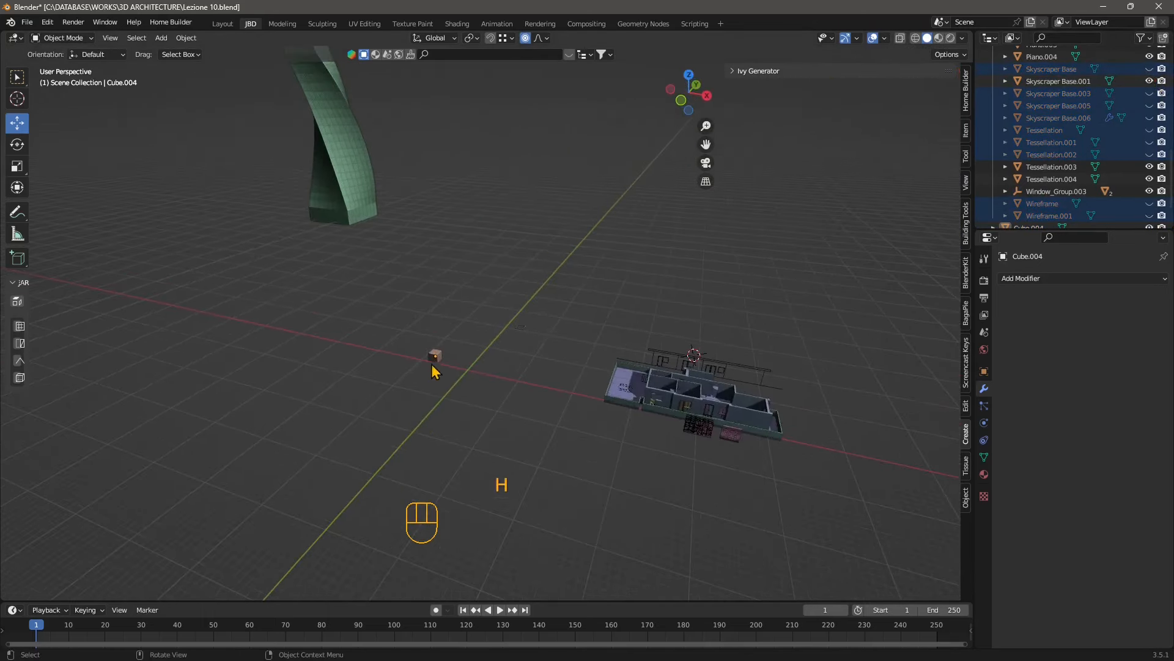
Set the new cube's dimensions to 20 m in X, 20 m in Y and 3.3 m in Z
left_click(435, 356)
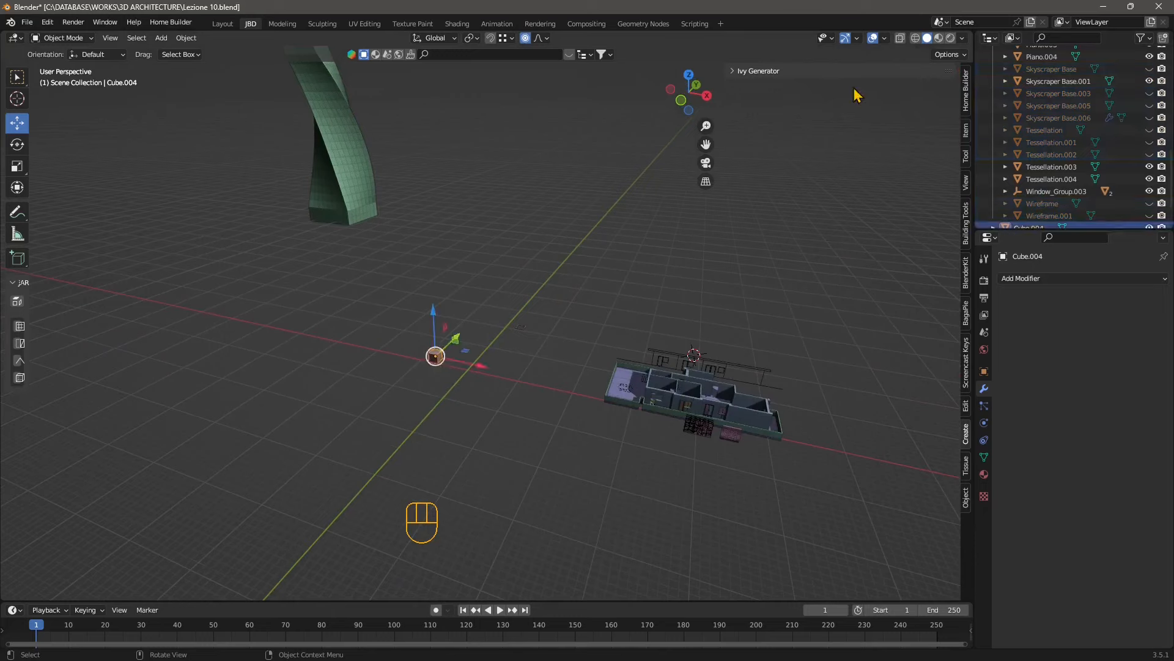
left_click(967, 133)
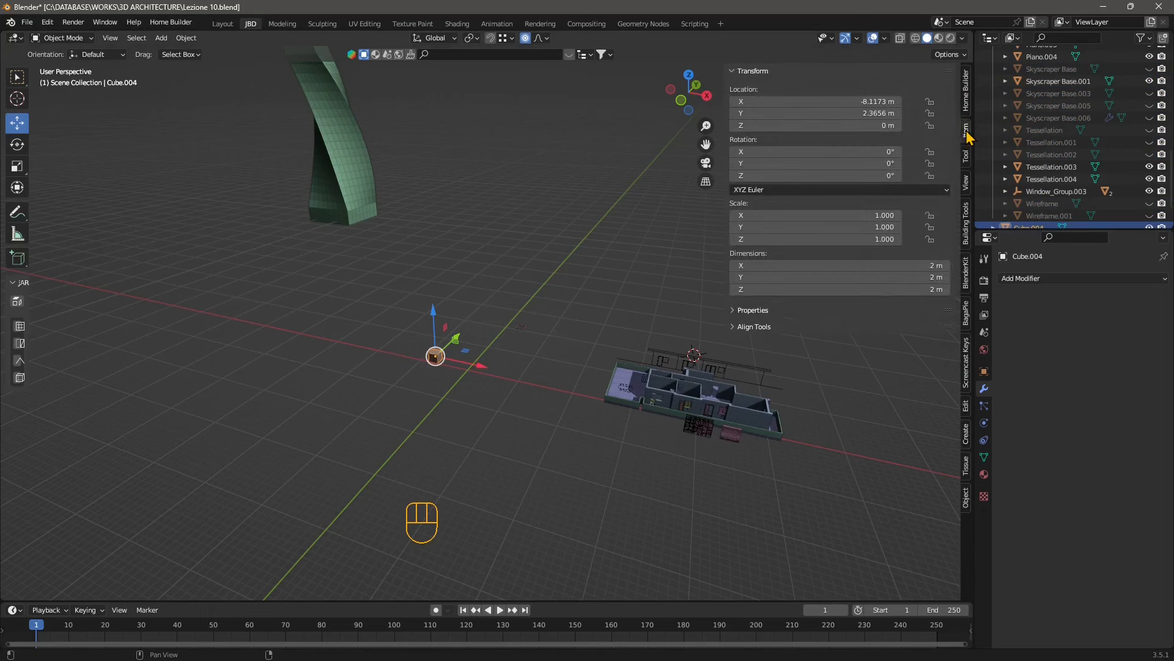
scroll(420, 389, "up", 2)
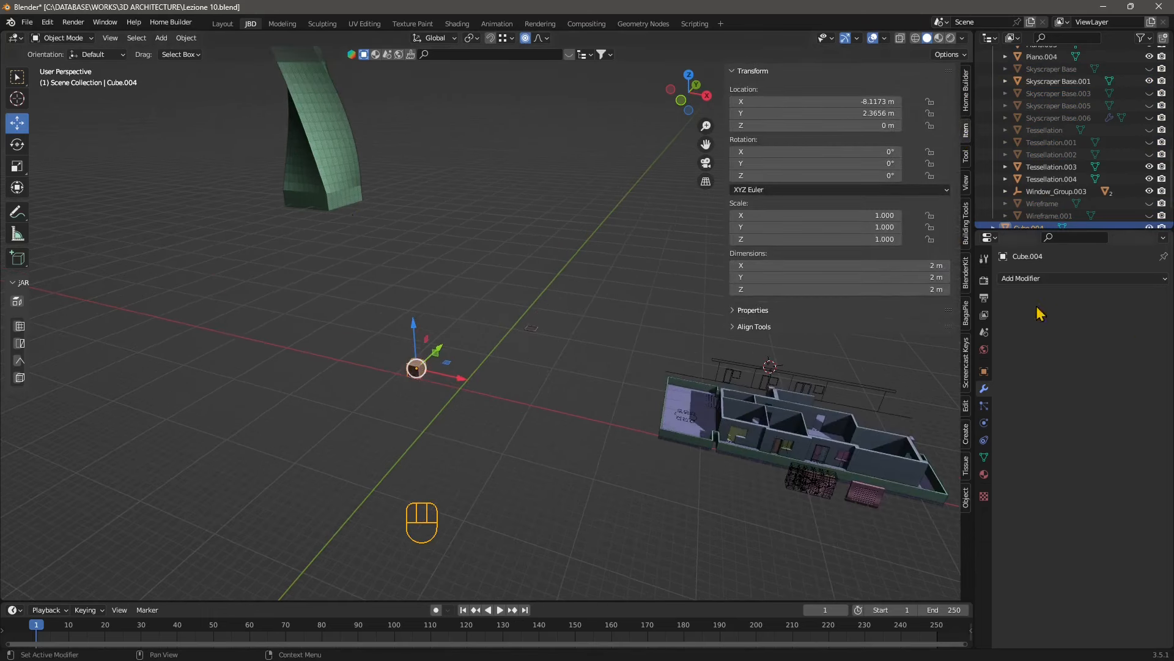
left_click(938, 267)
type("20")
key("Tab")
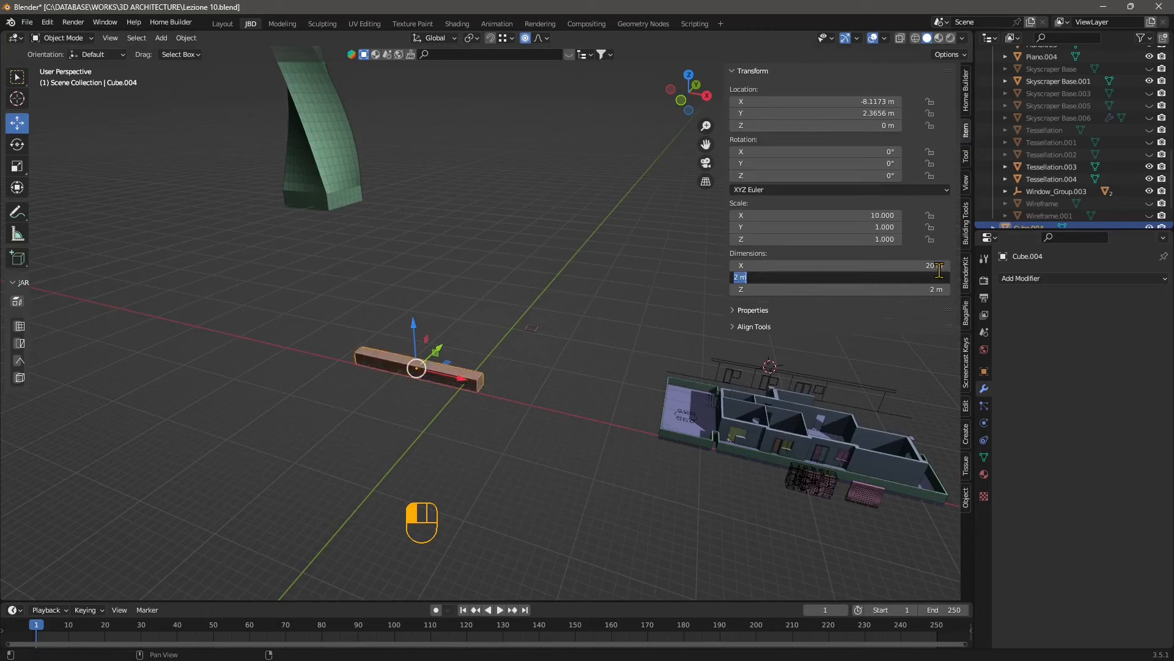
type("20")
key("Tab")
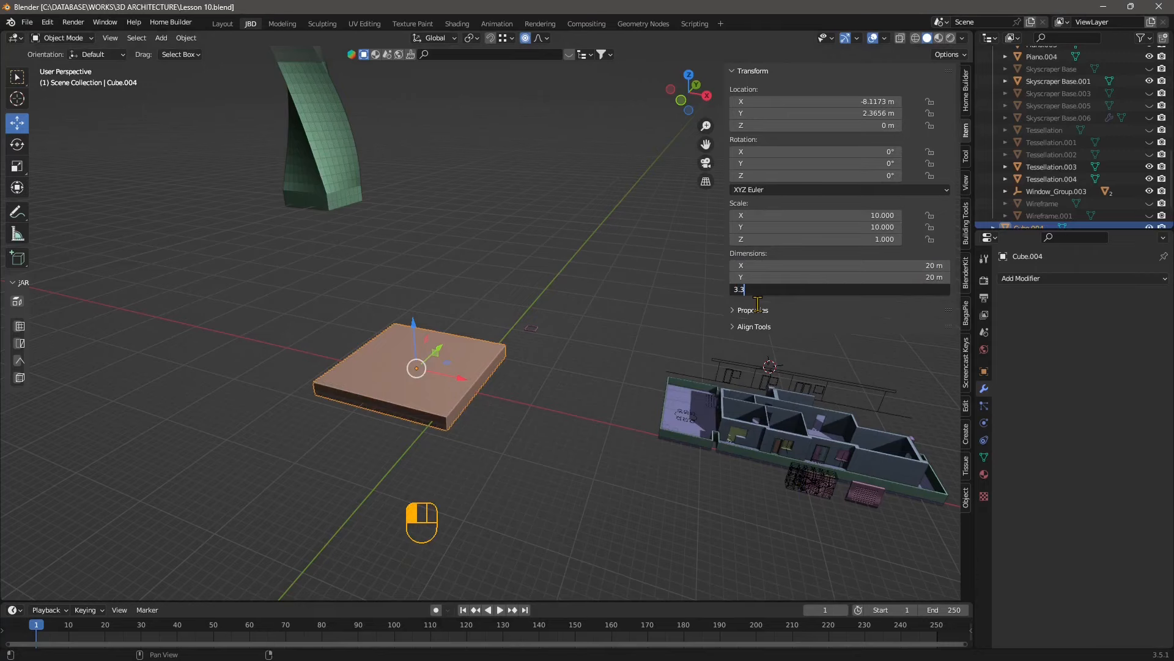
key("Return")
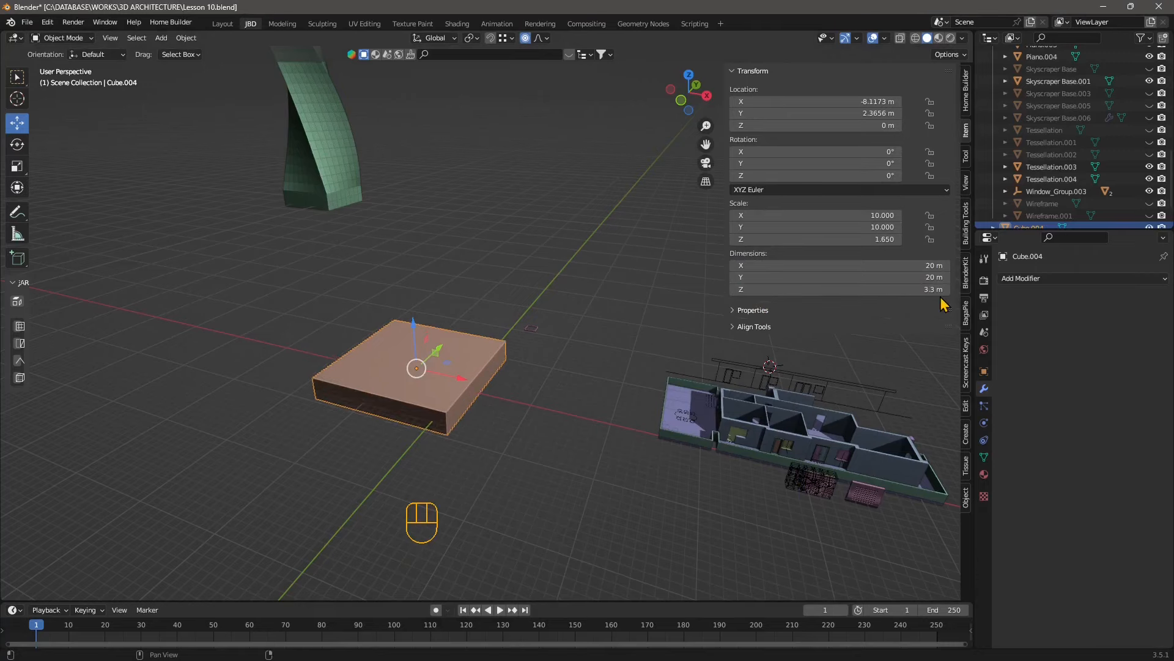
middle_click_drag(451, 460, 565, 324)
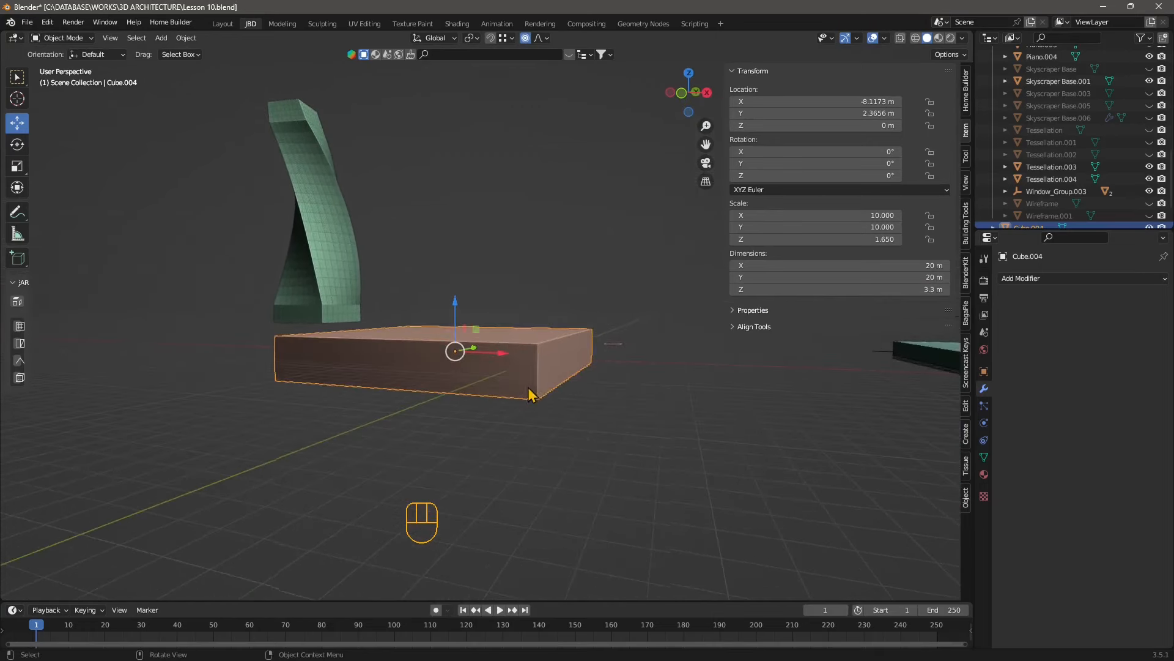
middle_click_drag(529, 393, 361, 331)
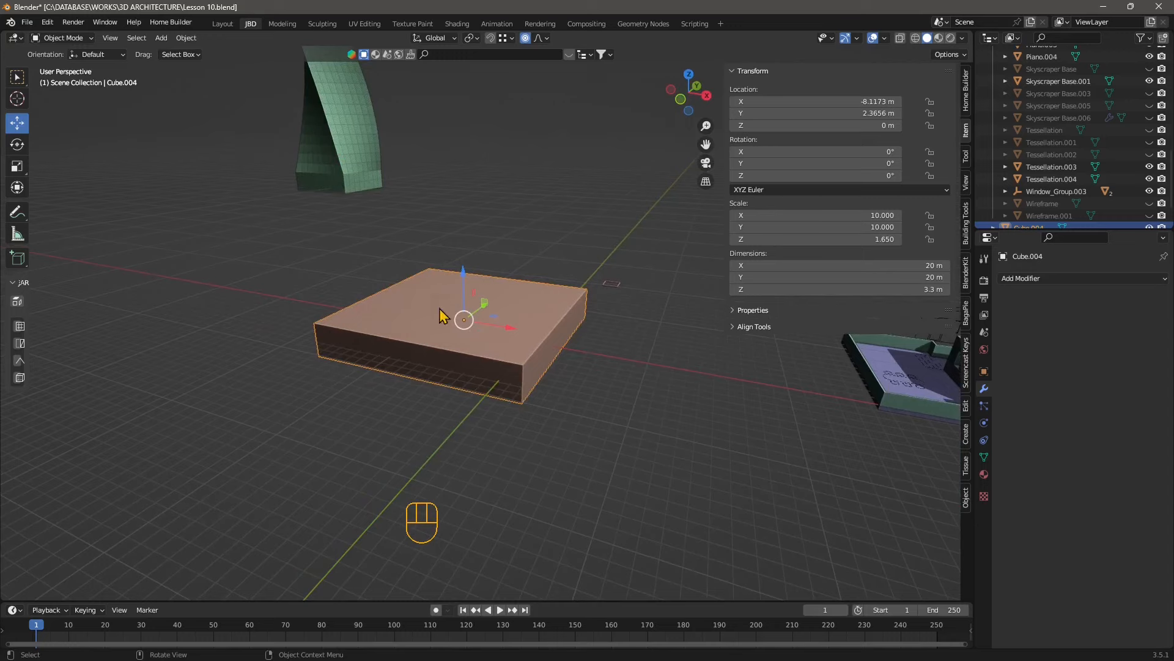